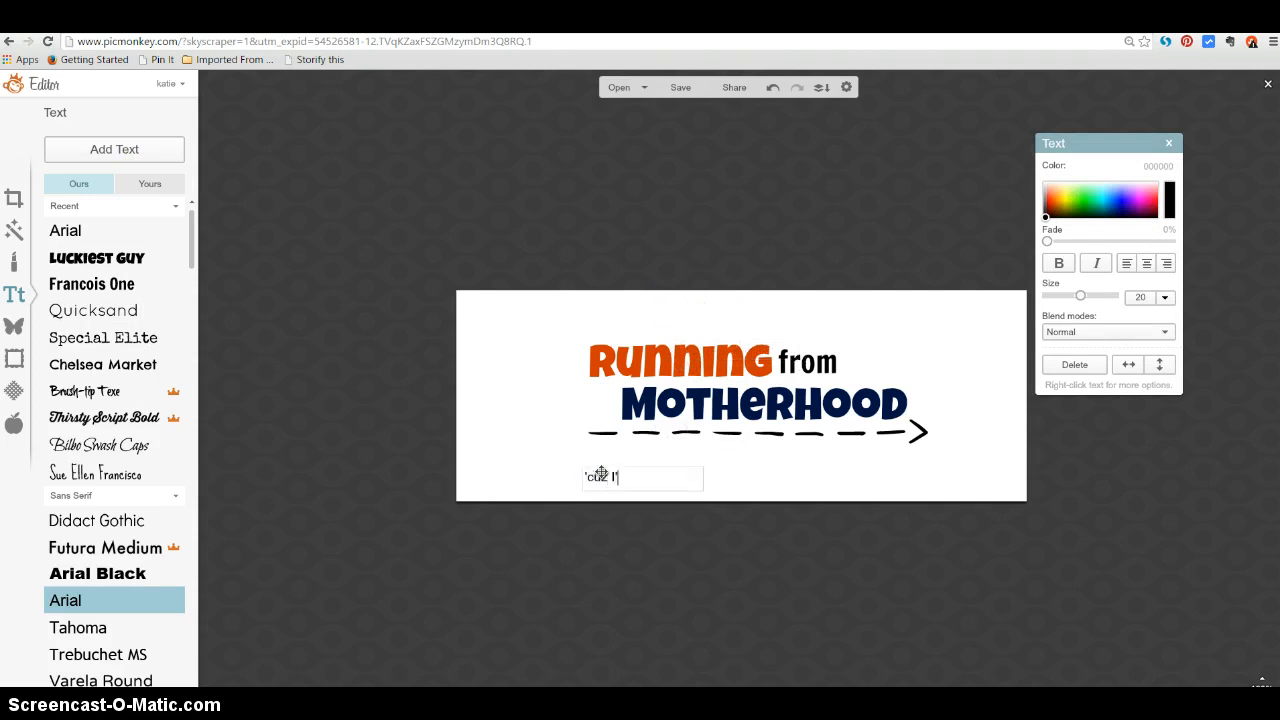
Complete the tagline "'cuz I'm not sure I'm going to make it to the finish line" on one line beneath the dashed arrow.
text(I'm going to make it to the finish line)
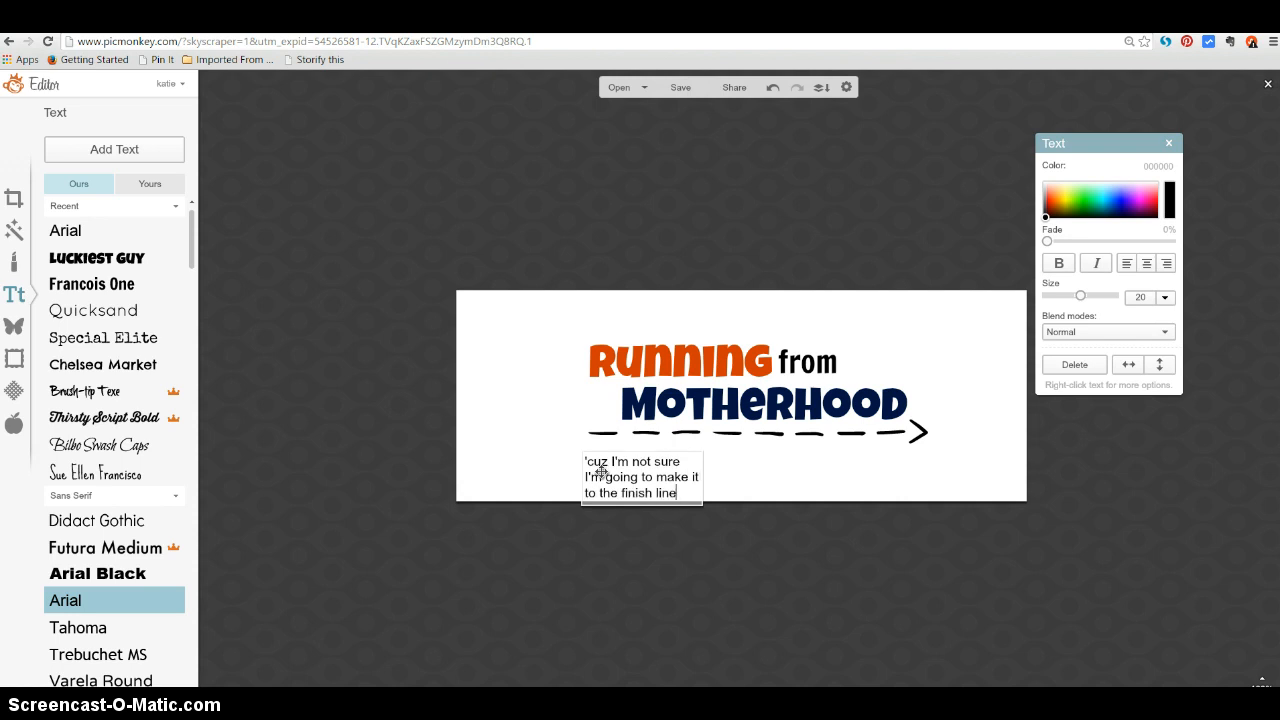
click(623, 586)
click(643, 489)
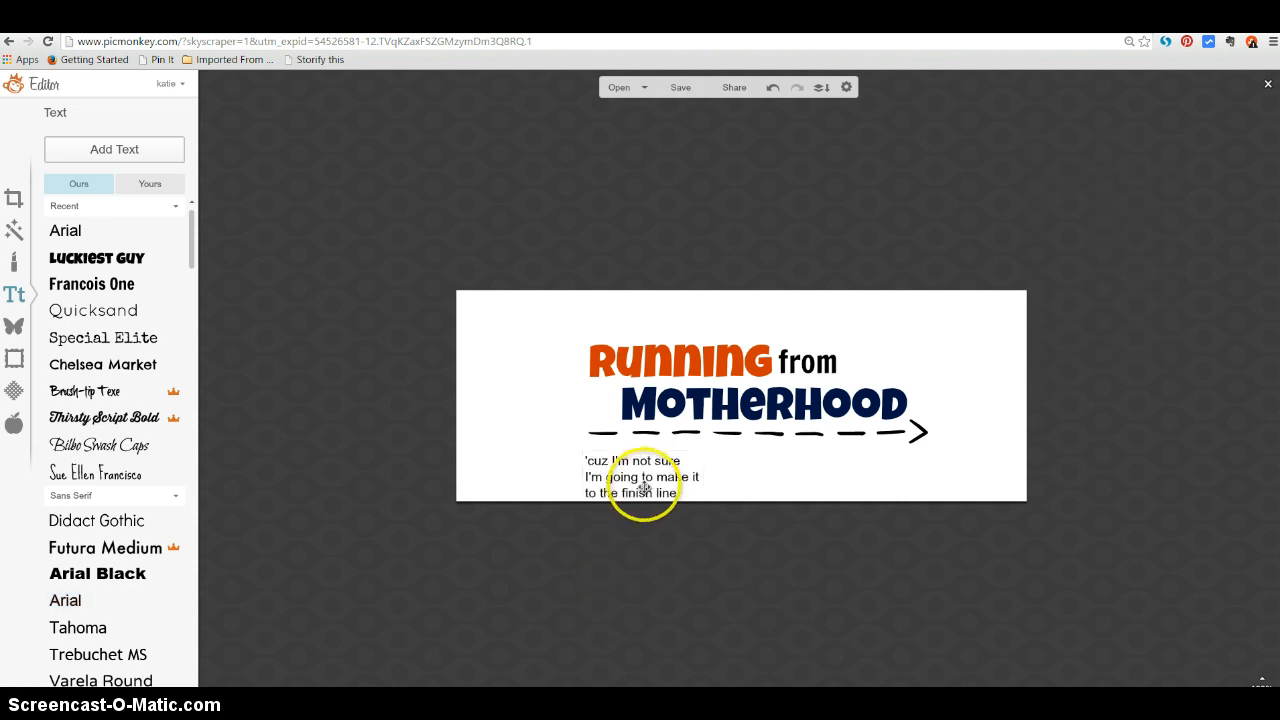
drag(703, 479, 915, 477)
drag(830, 470, 812, 477)
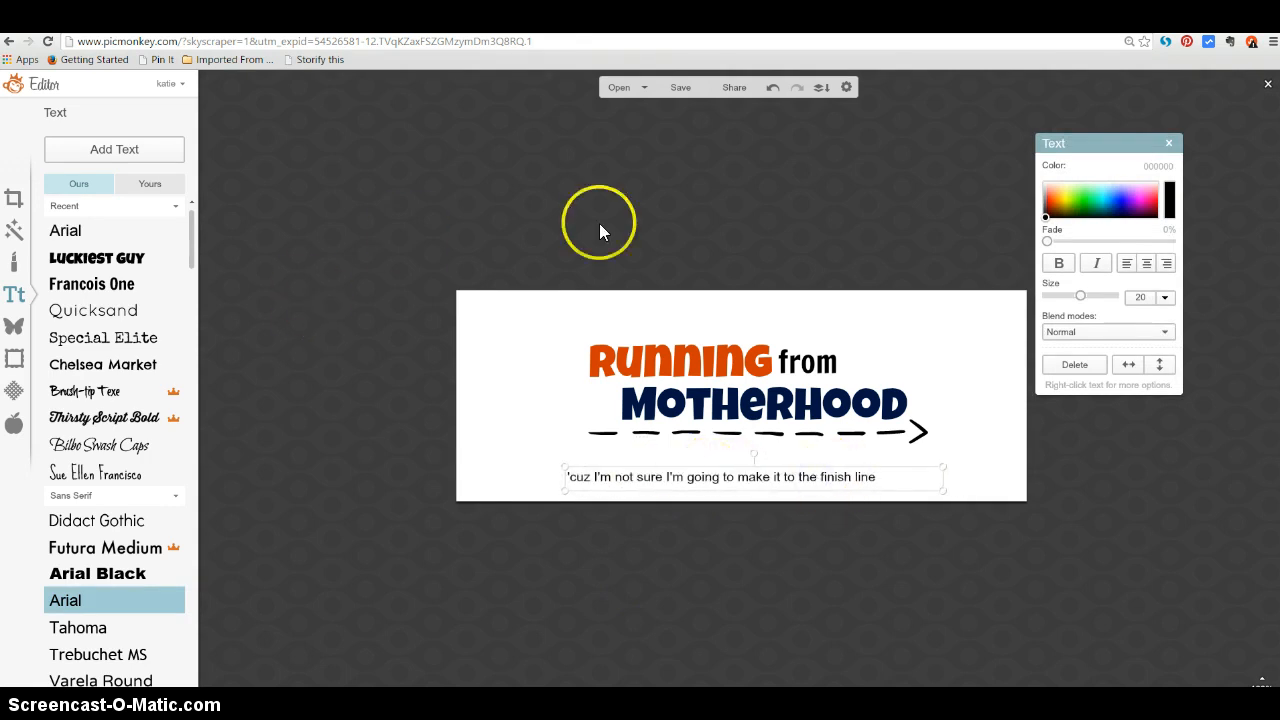
Change the tagline's font to Francois One, matching the word "from", and enlarge the text to size 25.
click(797, 355)
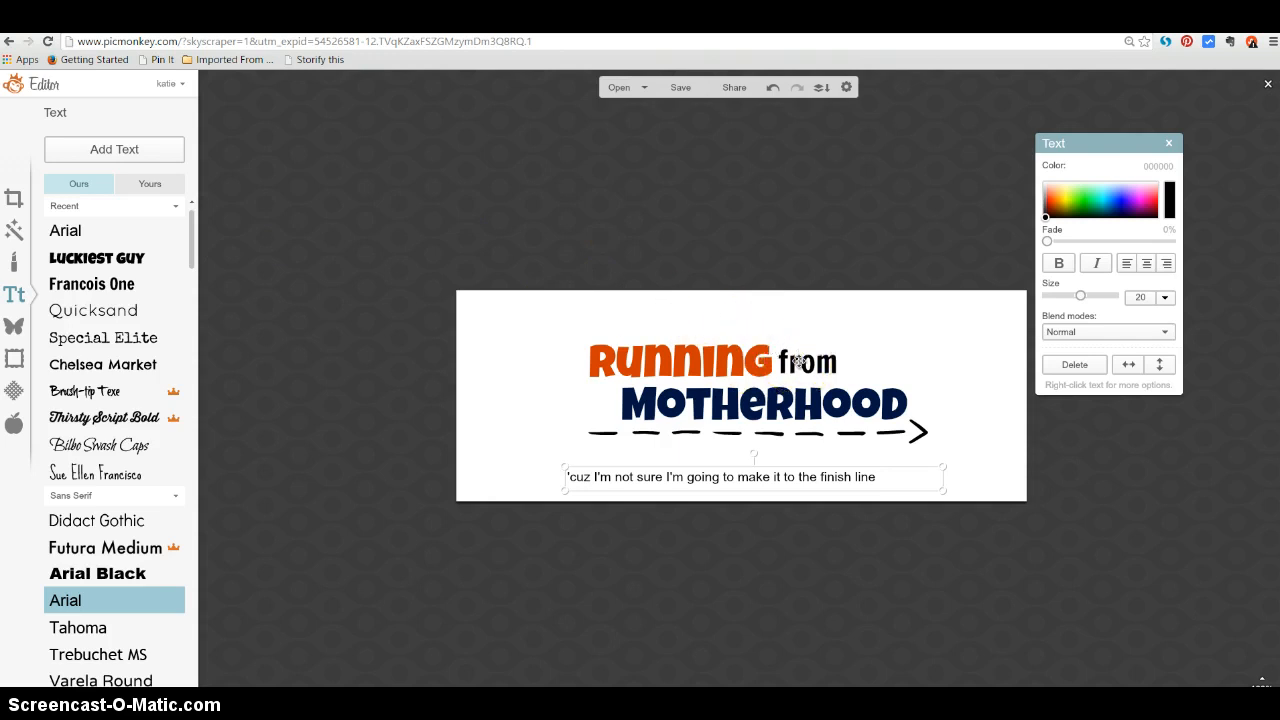
click(800, 365)
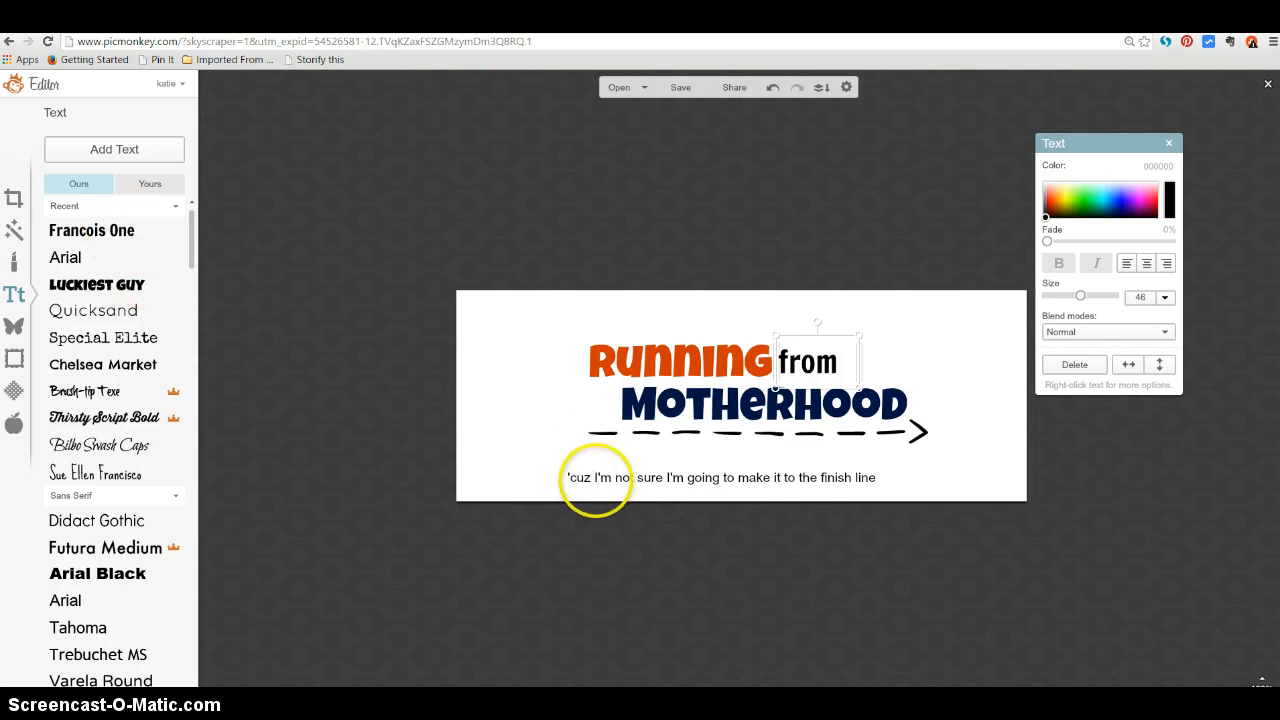
click(596, 480)
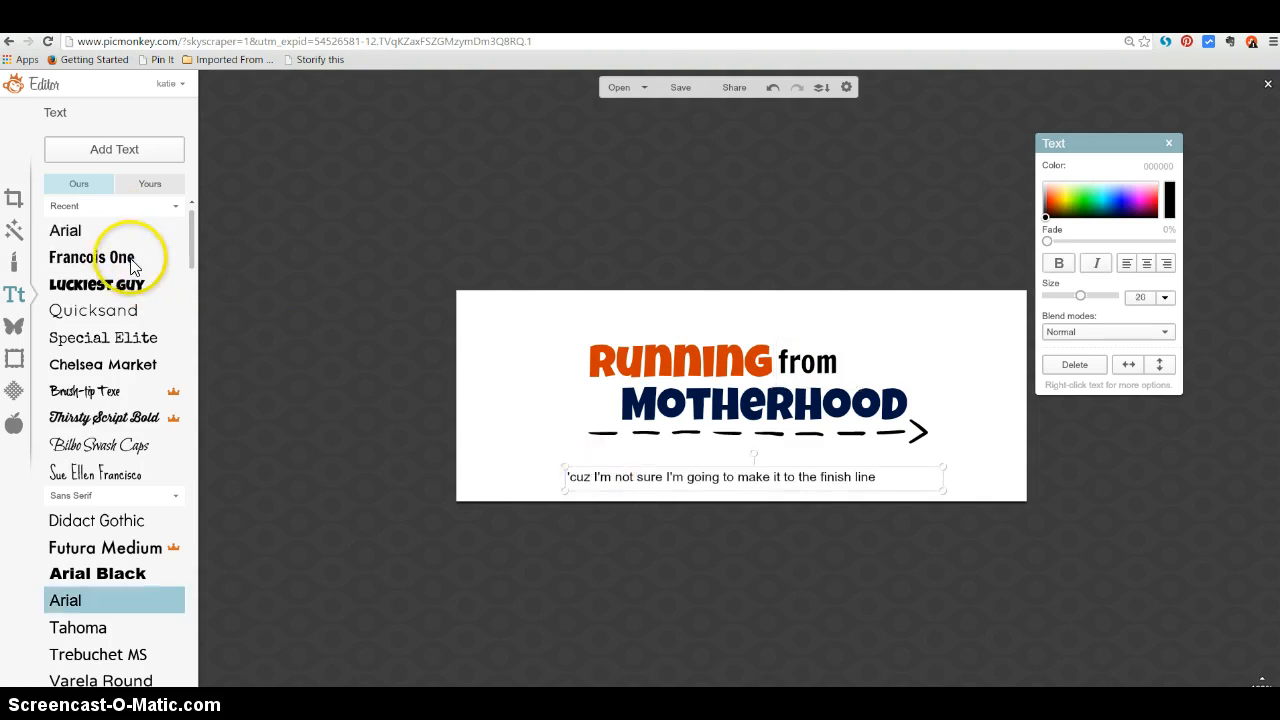
click(130, 258)
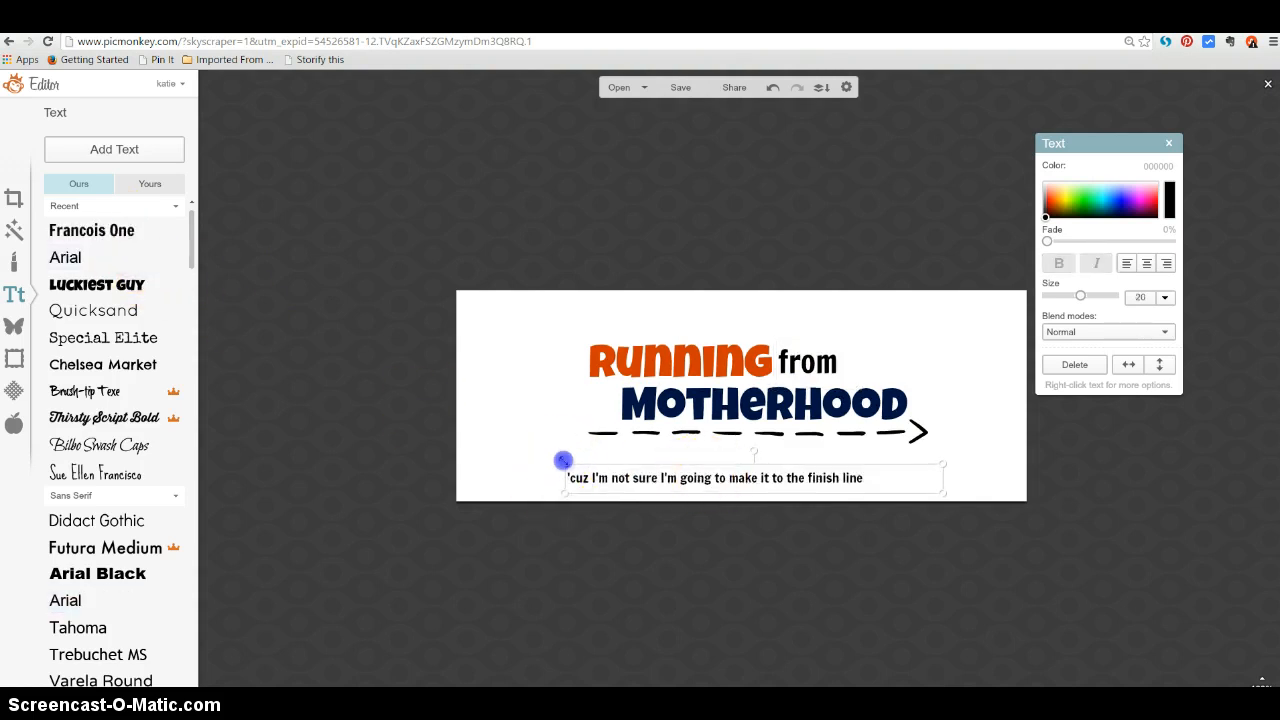
drag(563, 460, 468, 396)
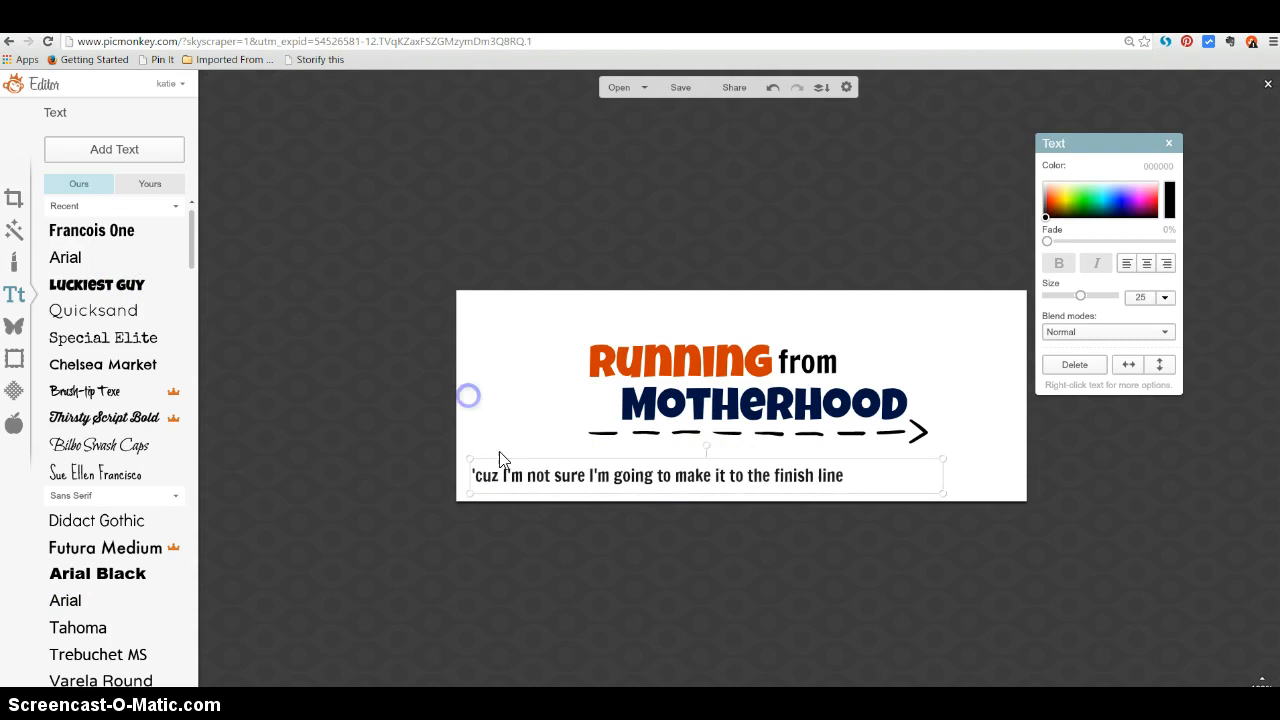
Stretch the tagline's text box across the full width of the canvas and centre-align its text.
drag(511, 471, 455, 478)
click(531, 478)
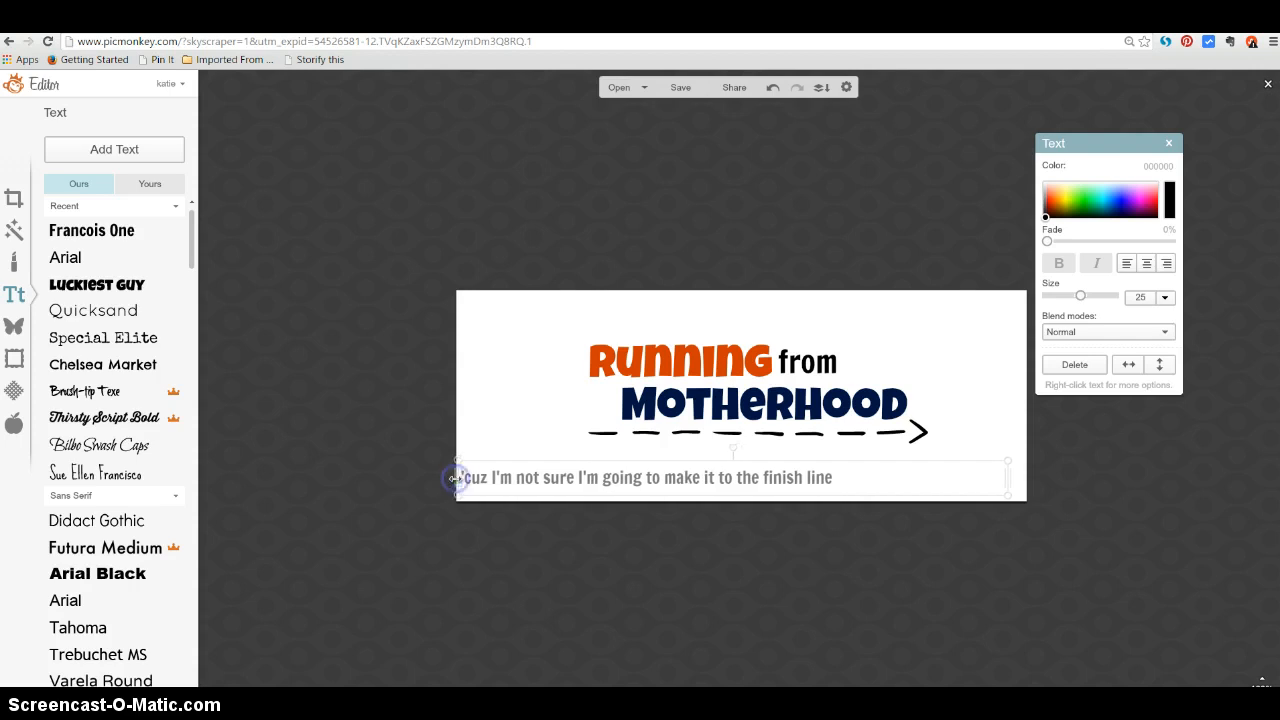
drag(1012, 481, 1026, 479)
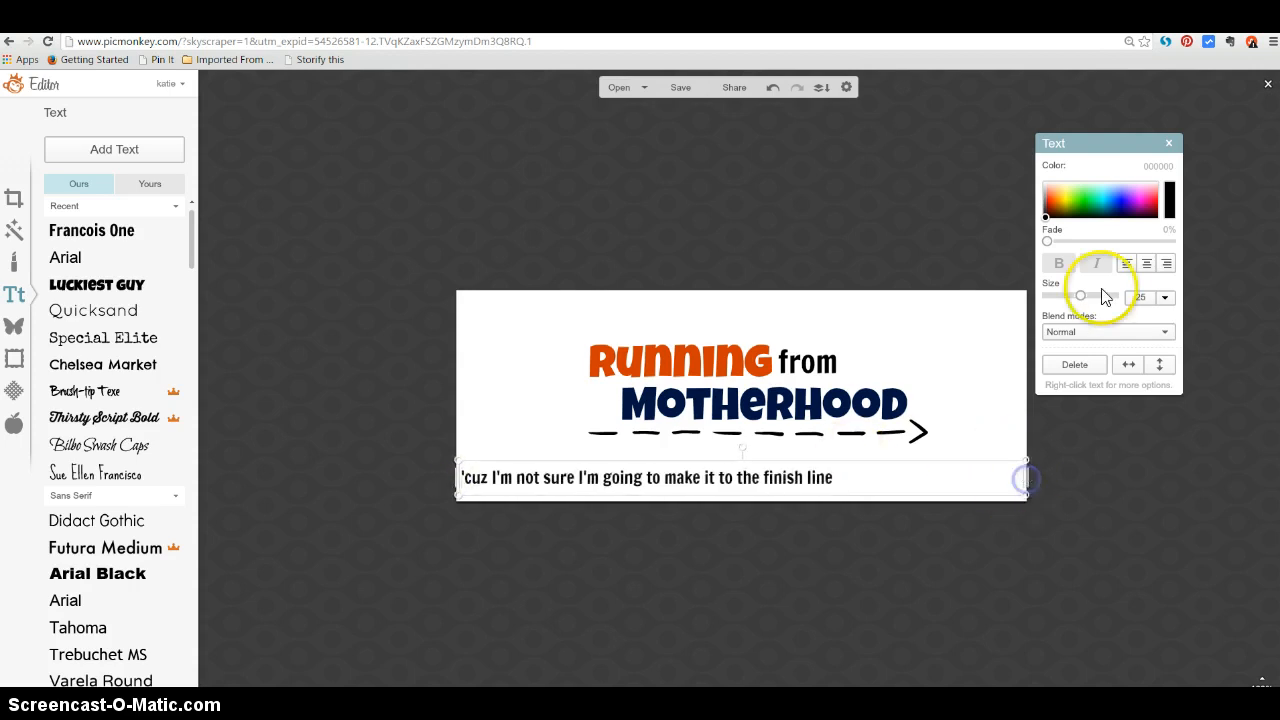
click(1147, 263)
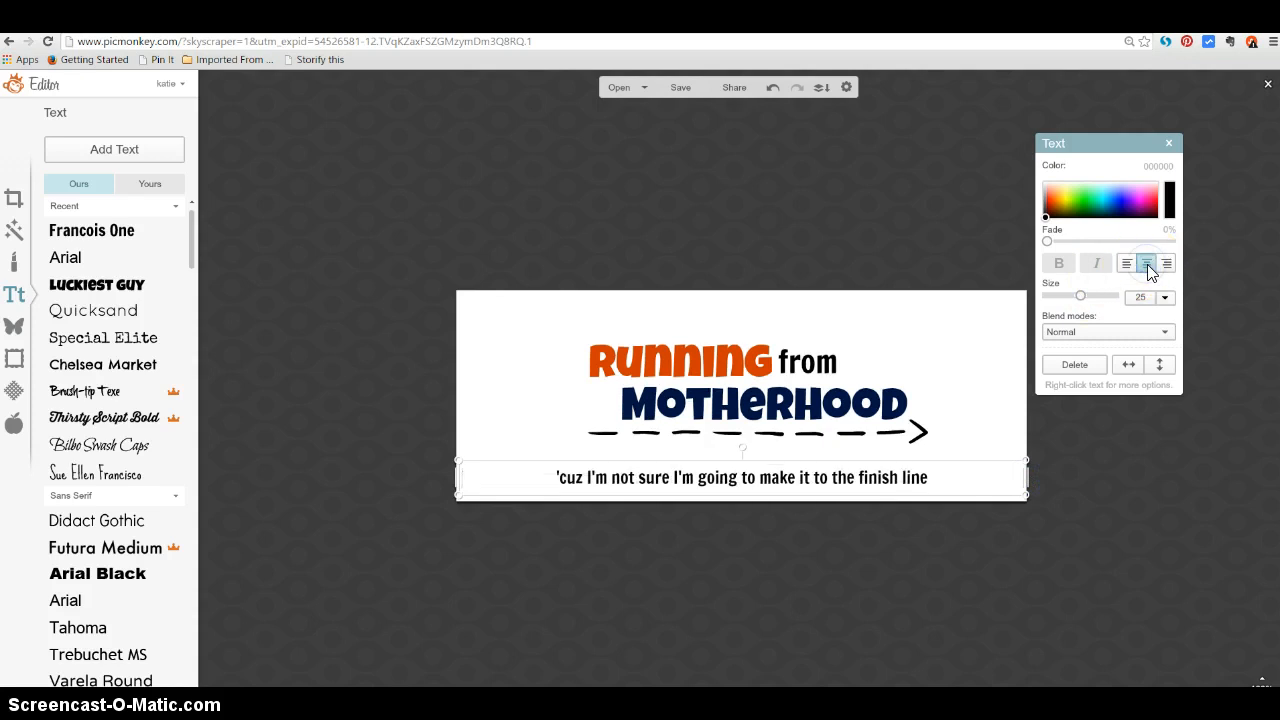
Recolour the tagline with the orange d03b00 sampled from the word "Running".
click(1170, 204)
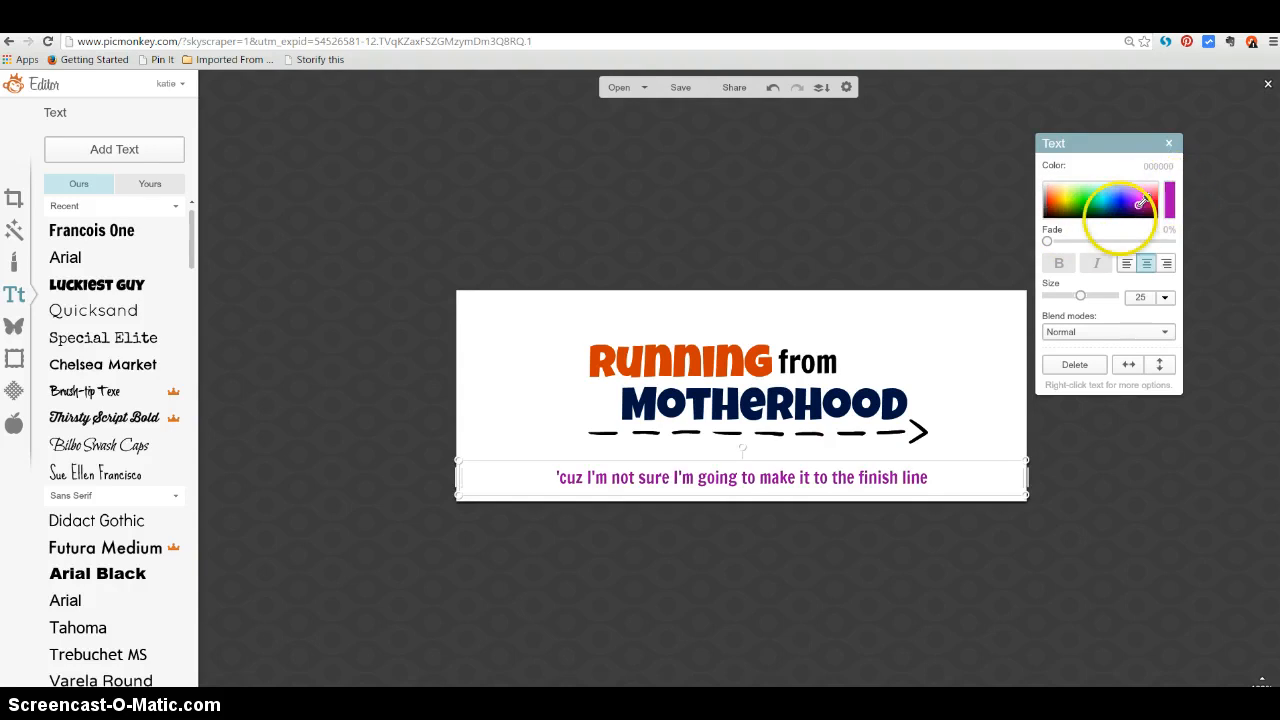
click(762, 346)
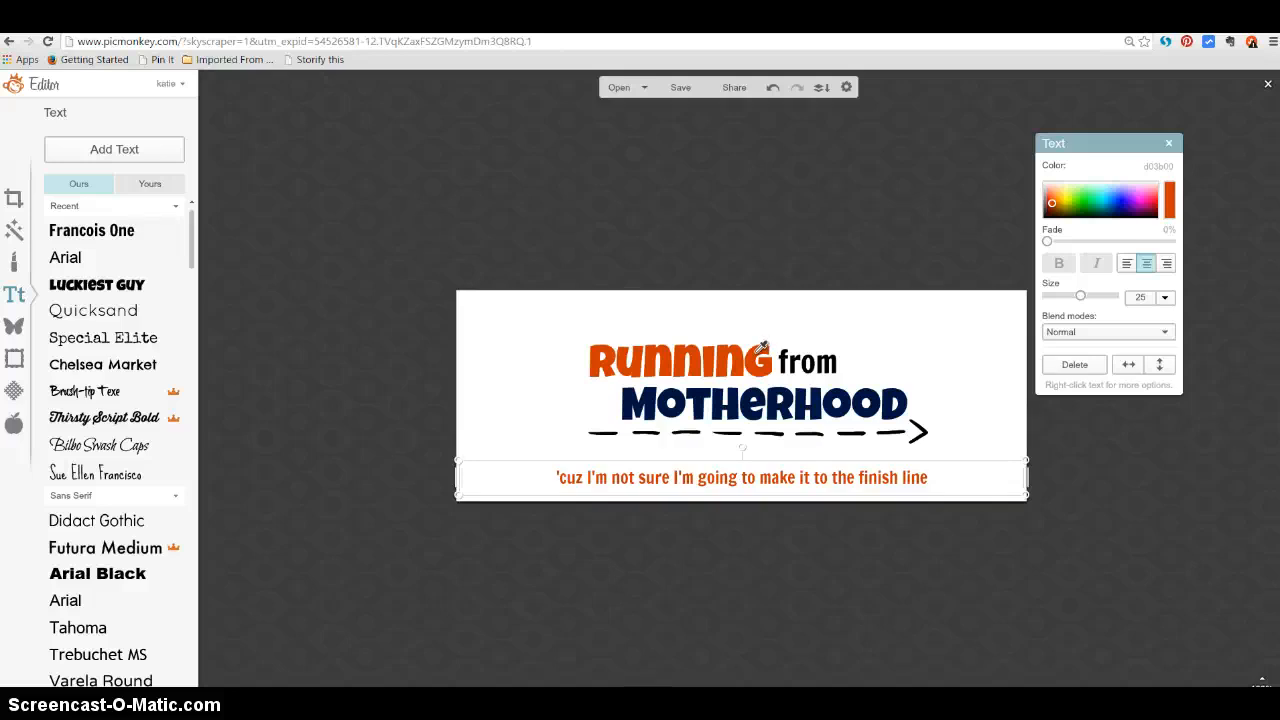
click(757, 361)
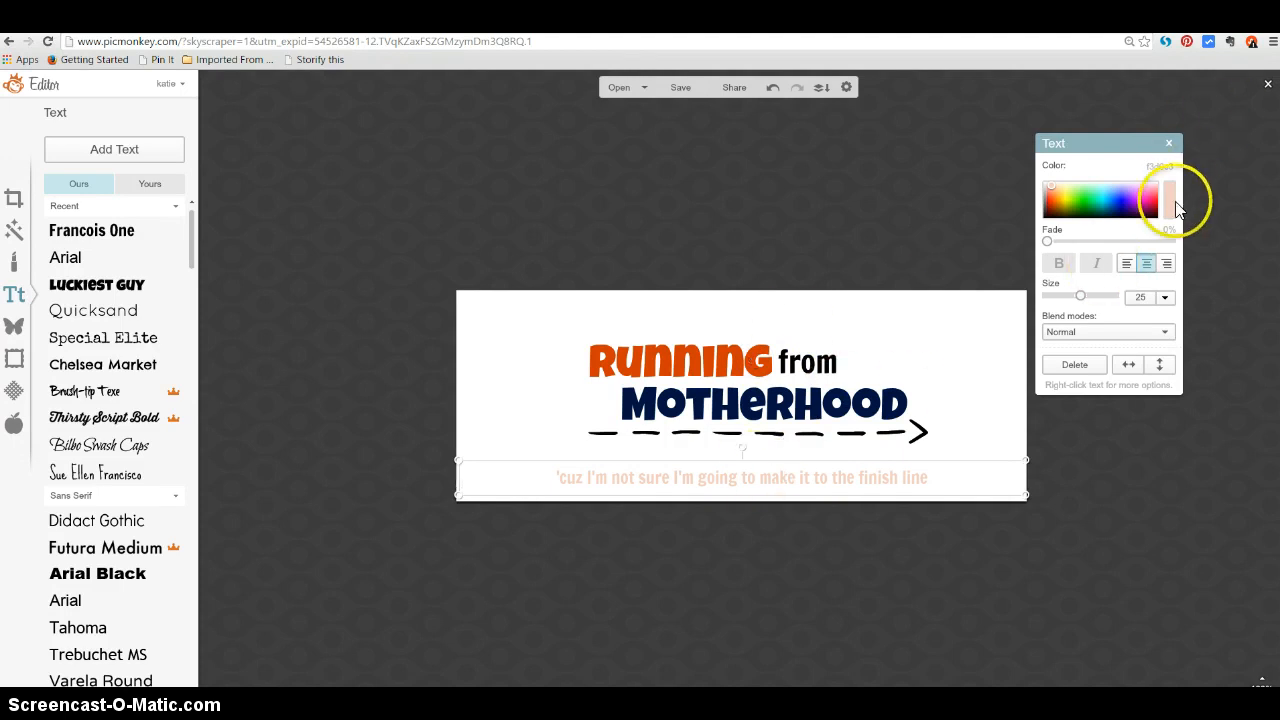
click(1171, 201)
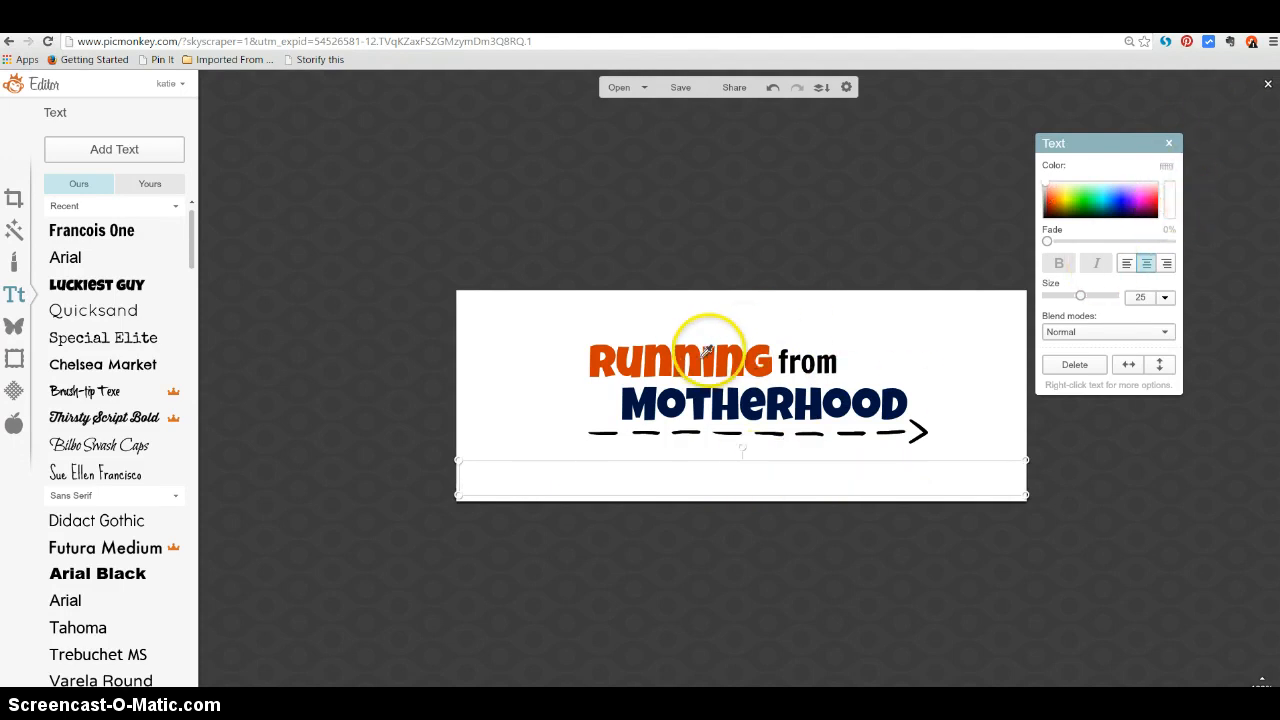
click(728, 343)
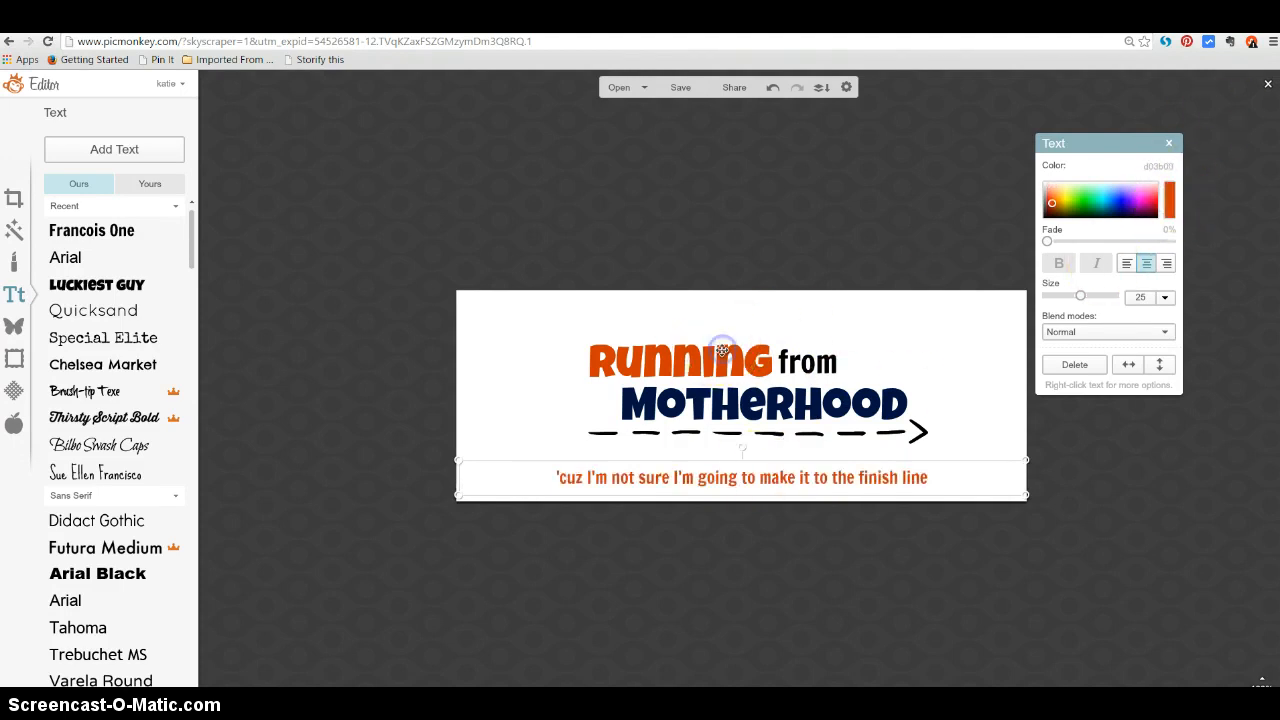
click(793, 231)
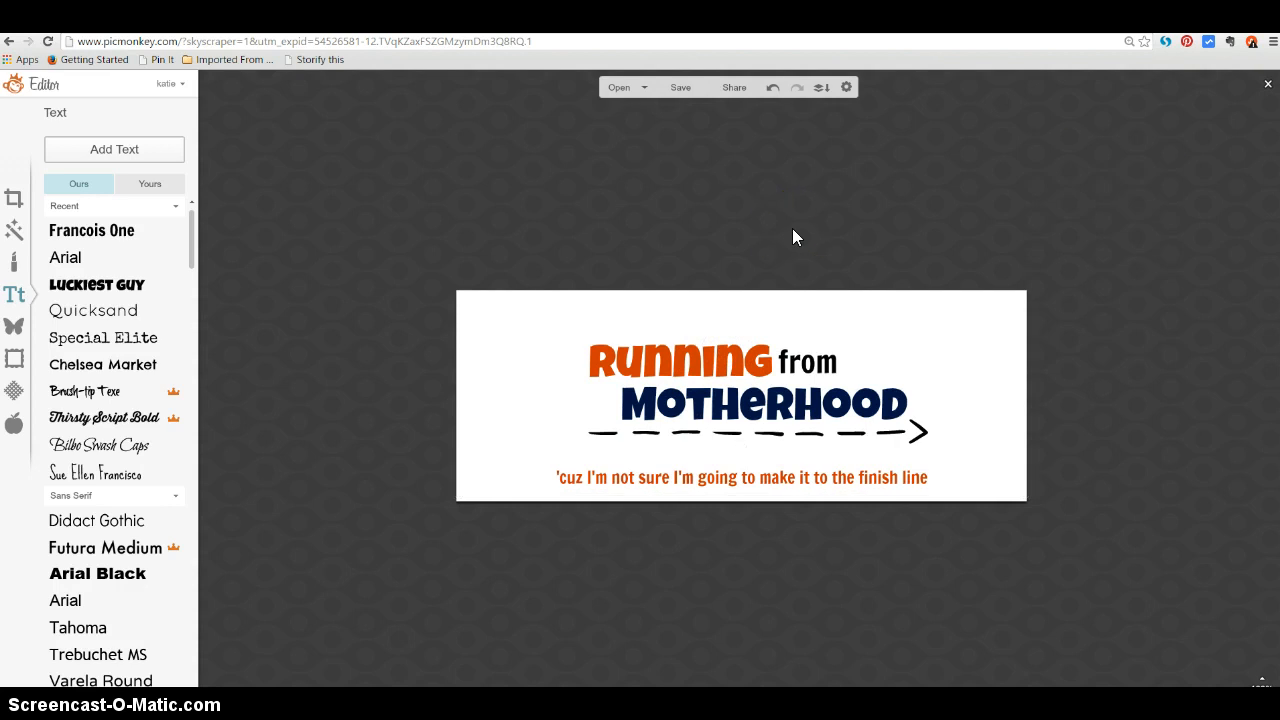
Move the tagline up to sit just under the dashed arrow and nudge the word "Running" slightly left.
click(812, 471)
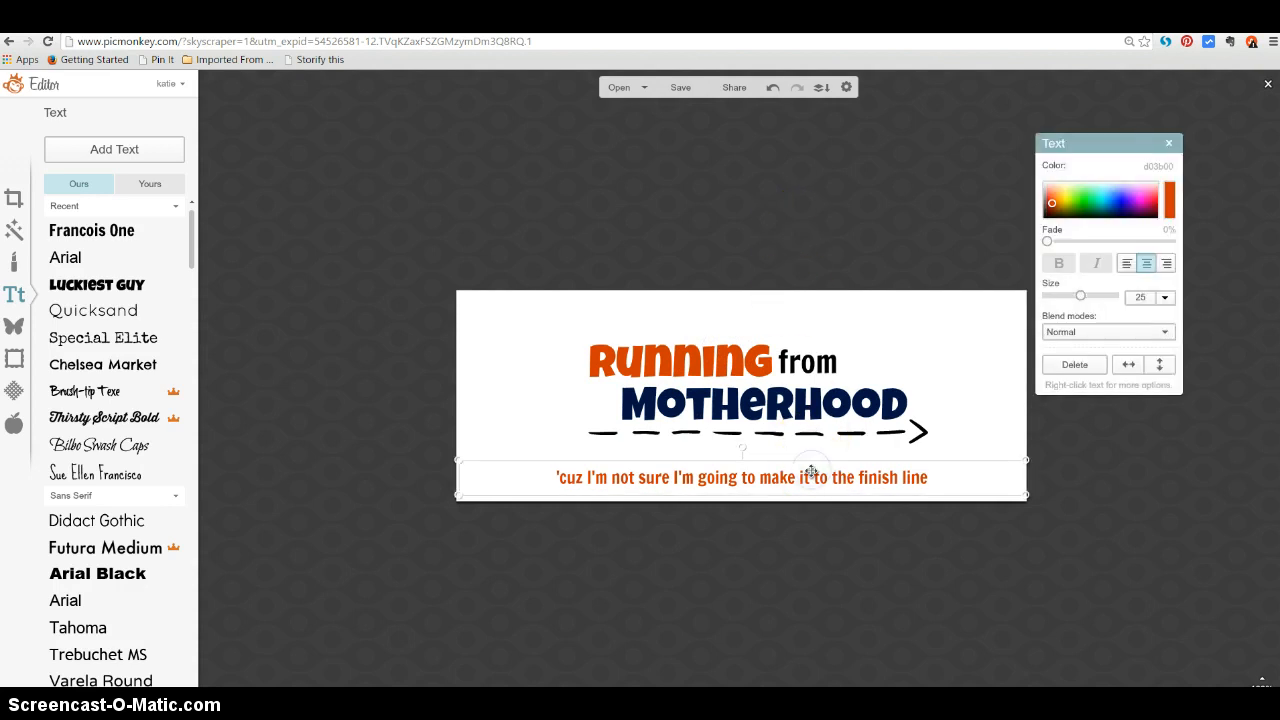
key(Up)
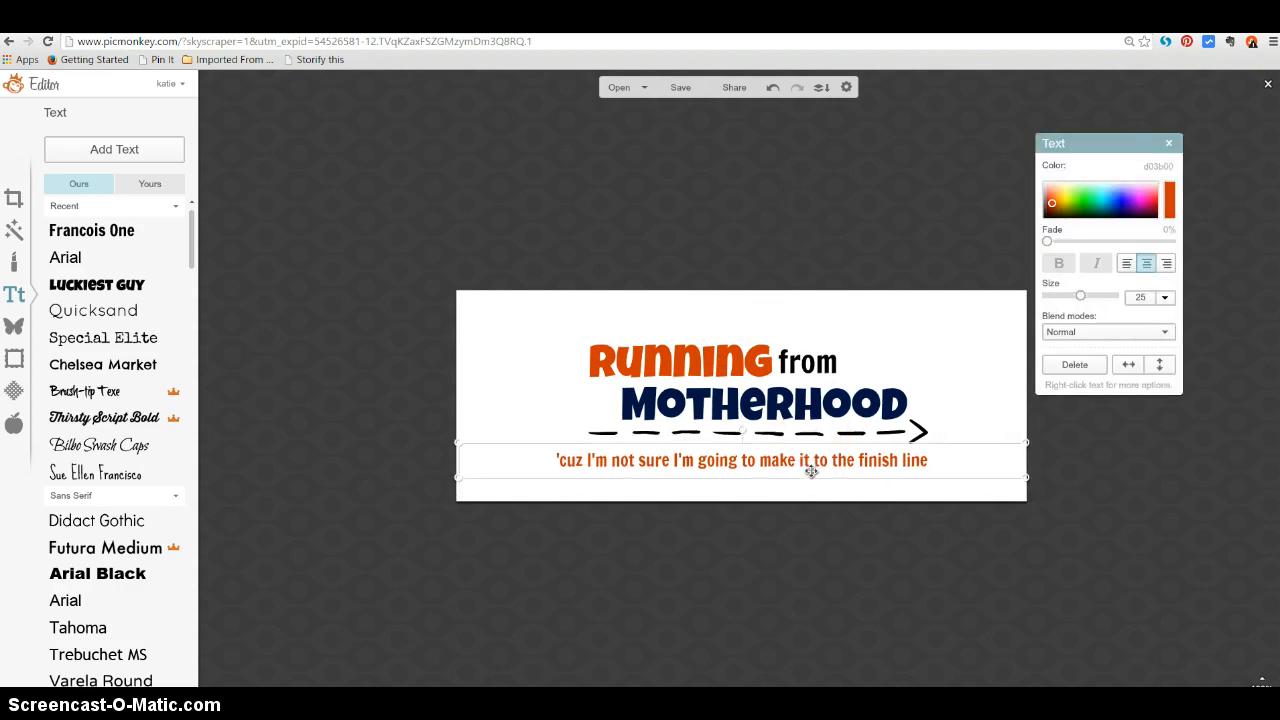
key(Up)
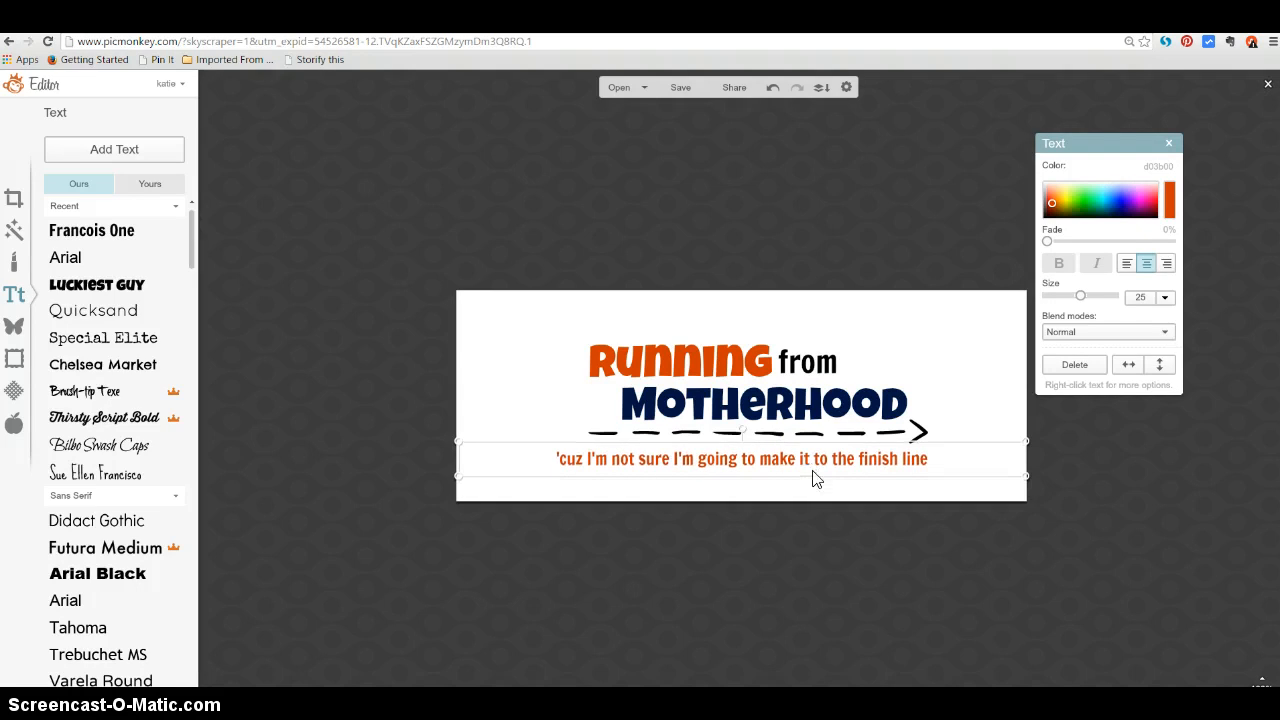
click(817, 520)
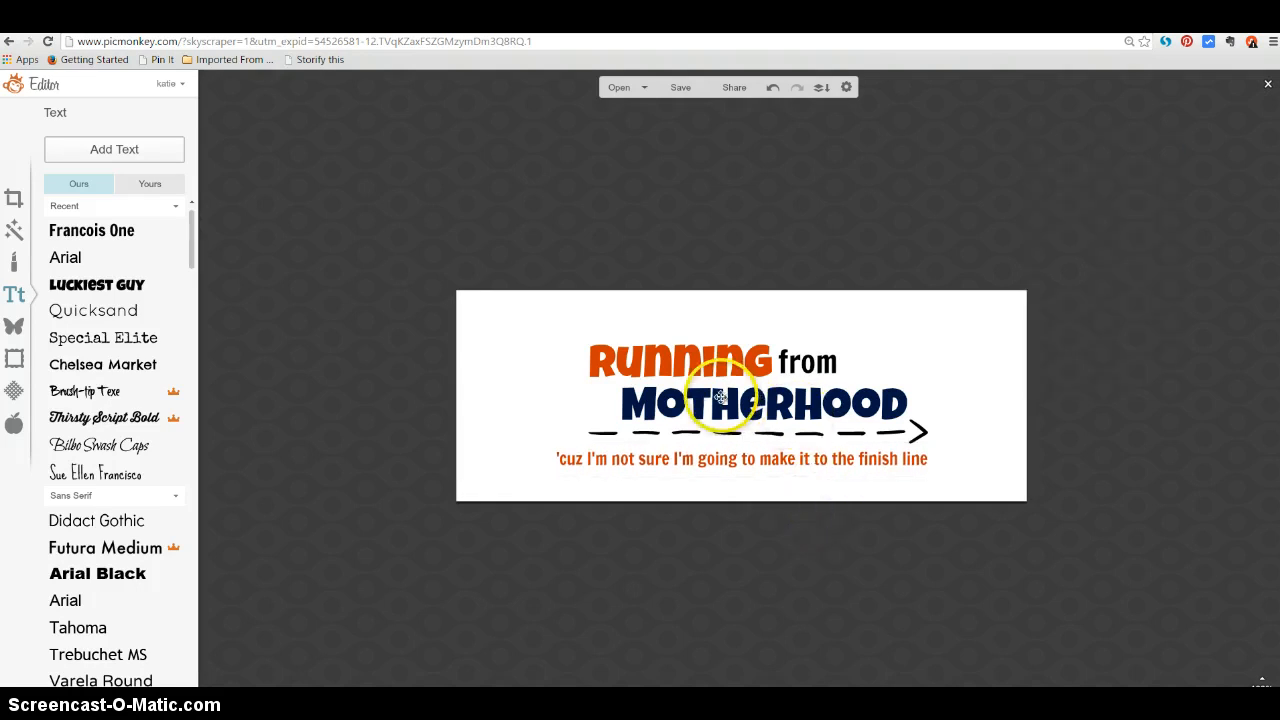
click(623, 366)
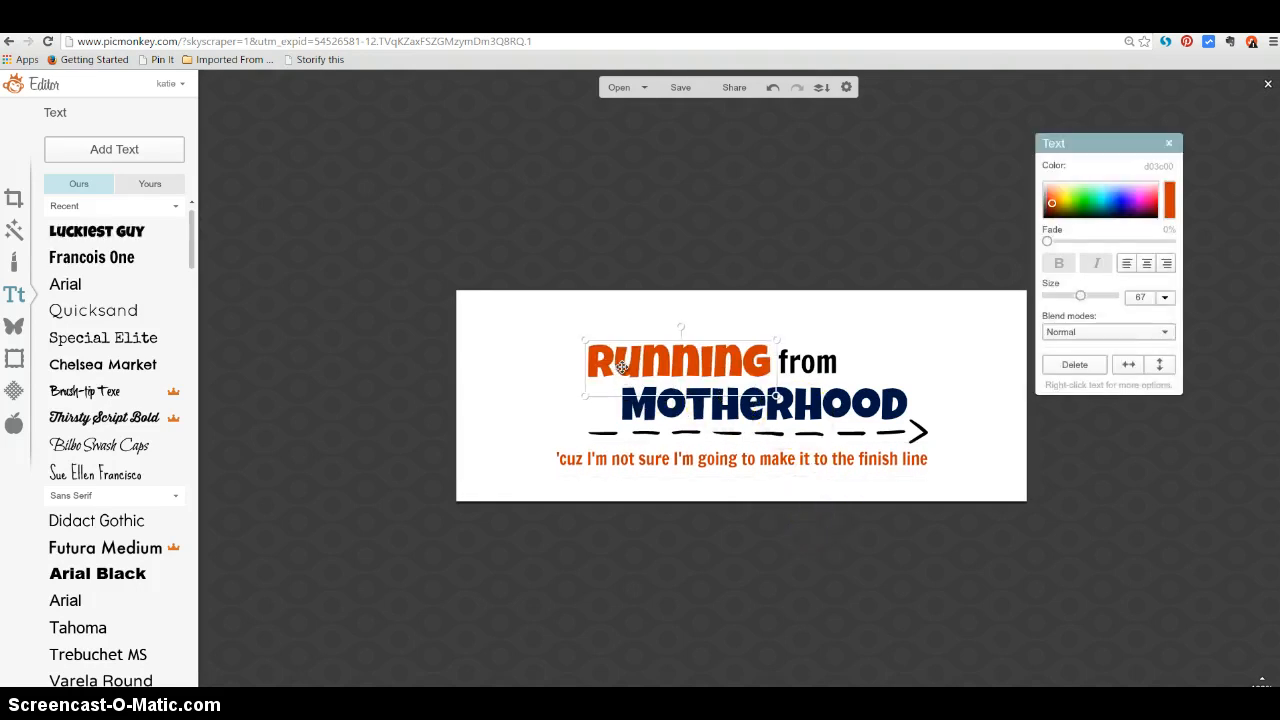
click(248, 207)
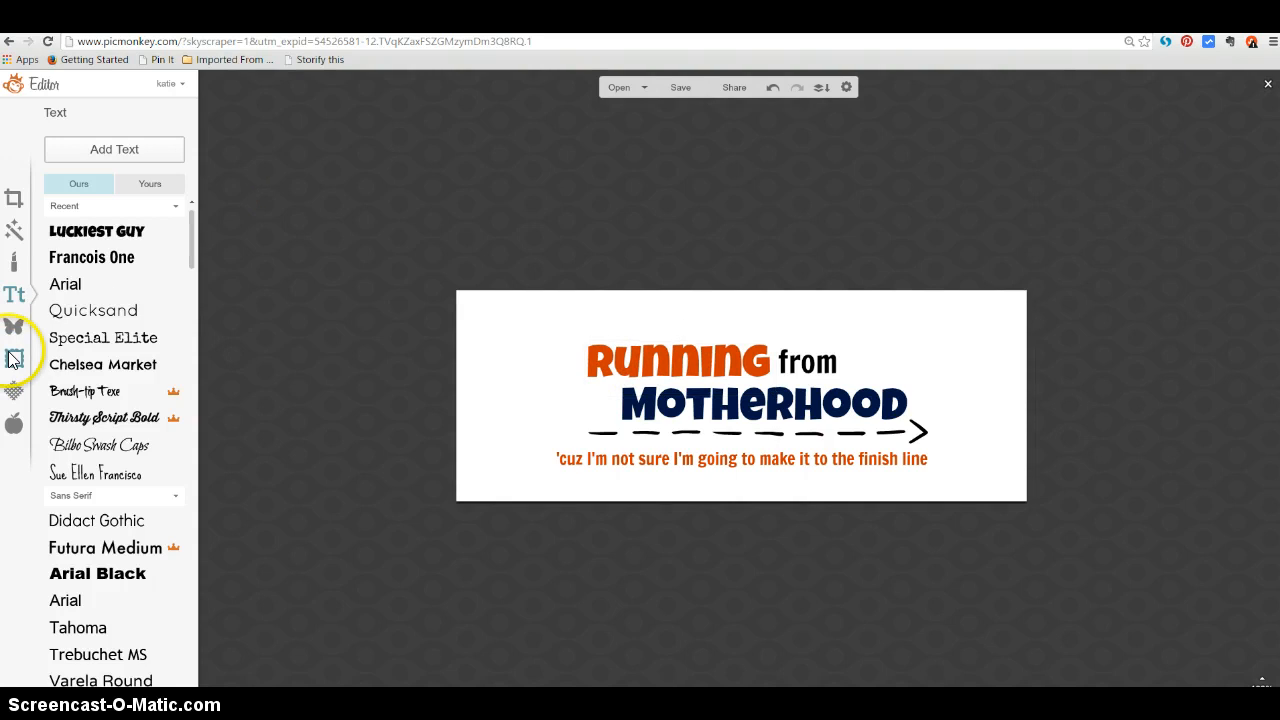
Preview the Simple Edge, Drop Shadow, Museum Matte, Photo Corners, Film Edge and Daguerreotype frames on the header without applying any.
click(14, 358)
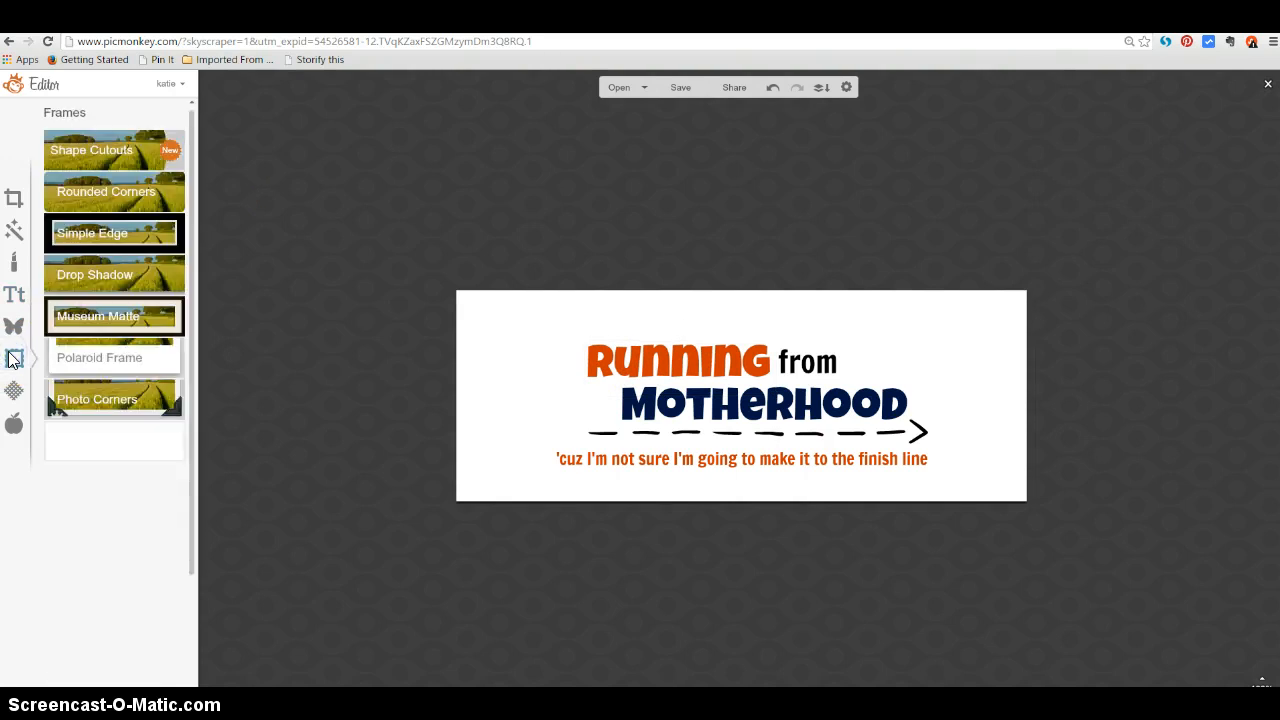
click(75, 249)
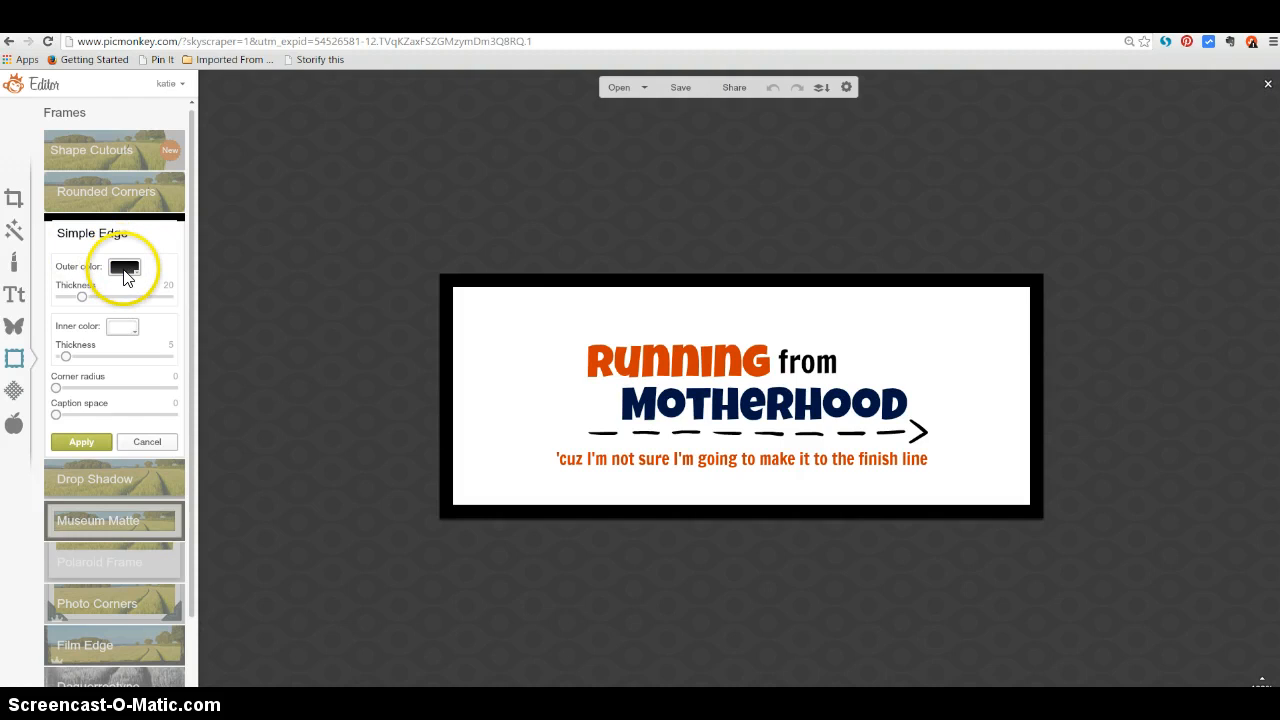
click(99, 483)
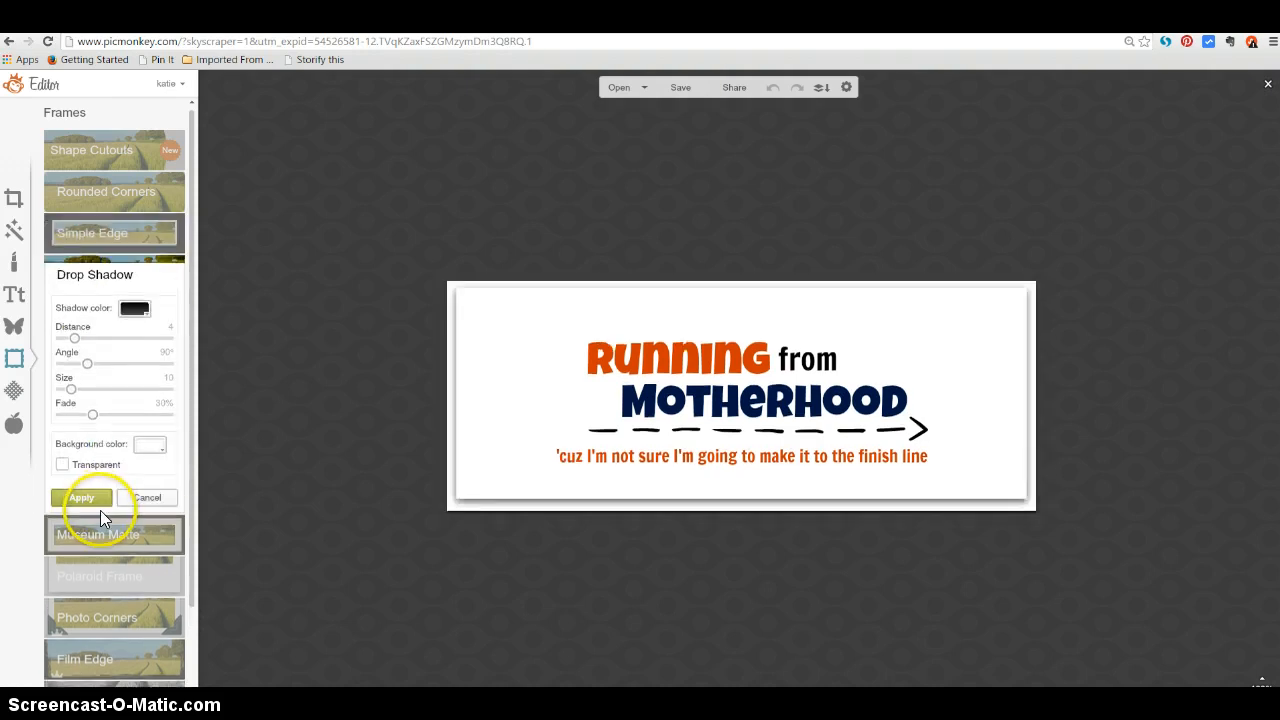
click(100, 535)
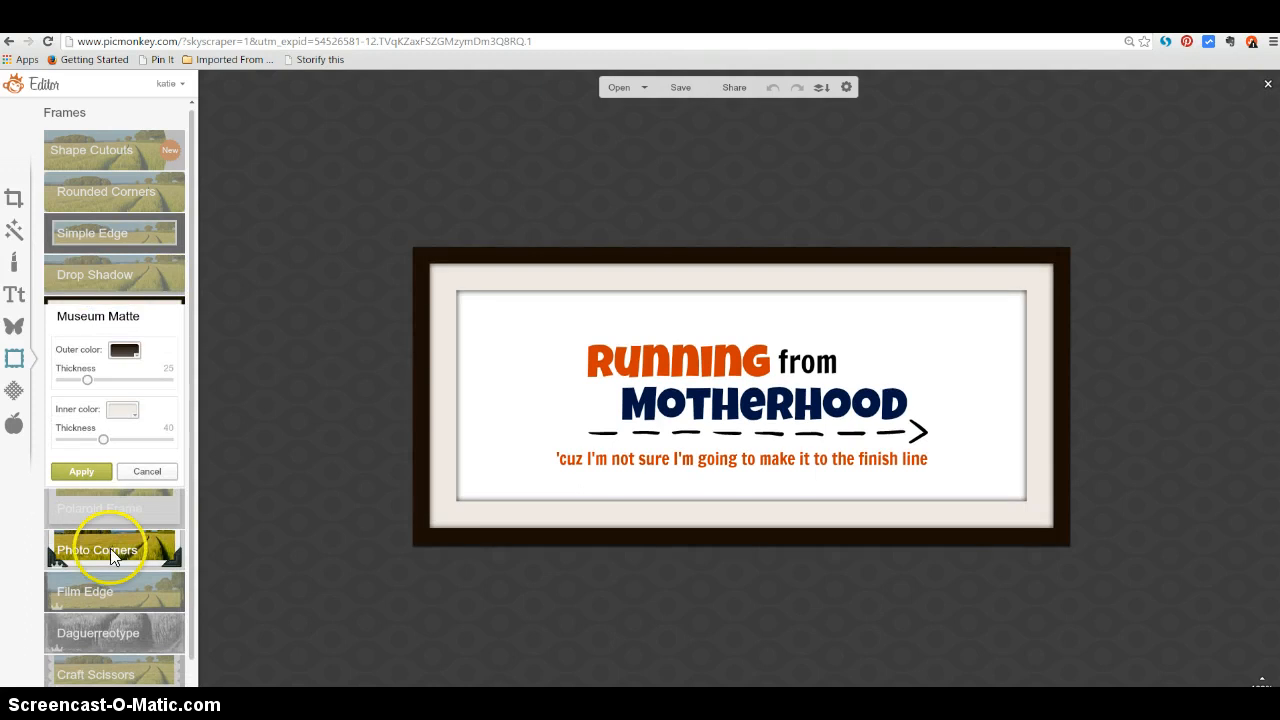
click(117, 551)
click(115, 589)
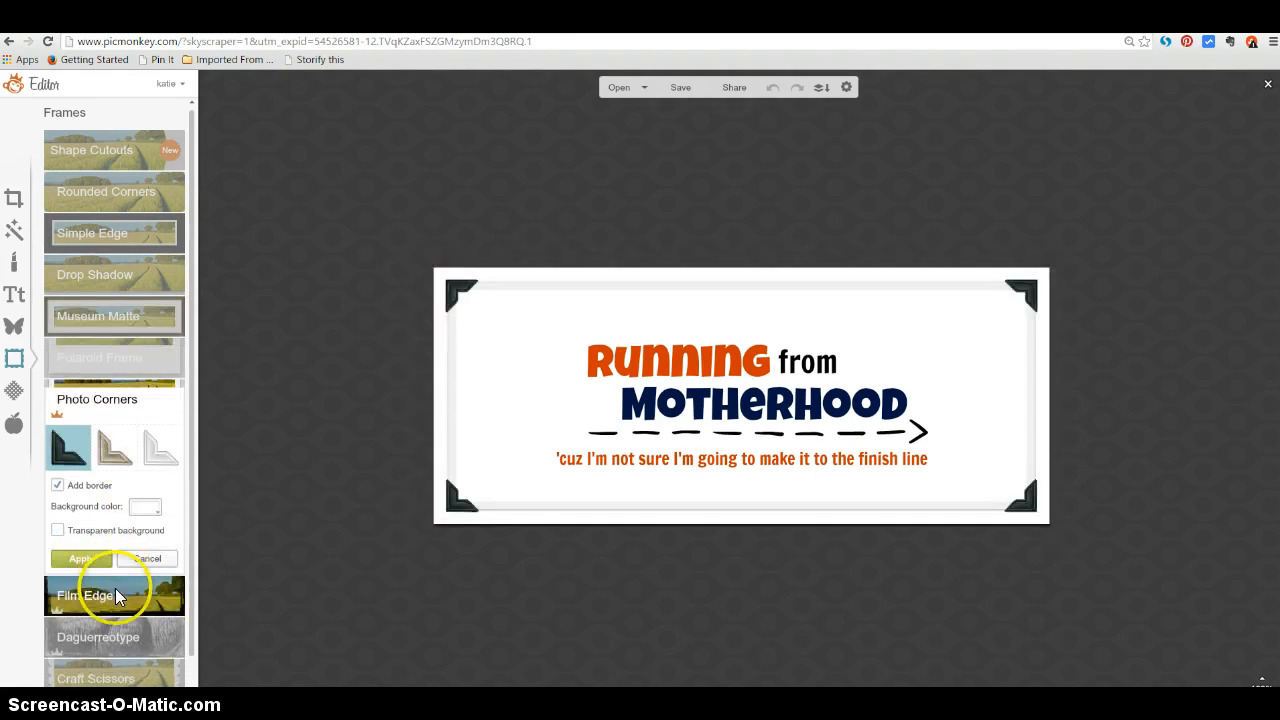
click(115, 620)
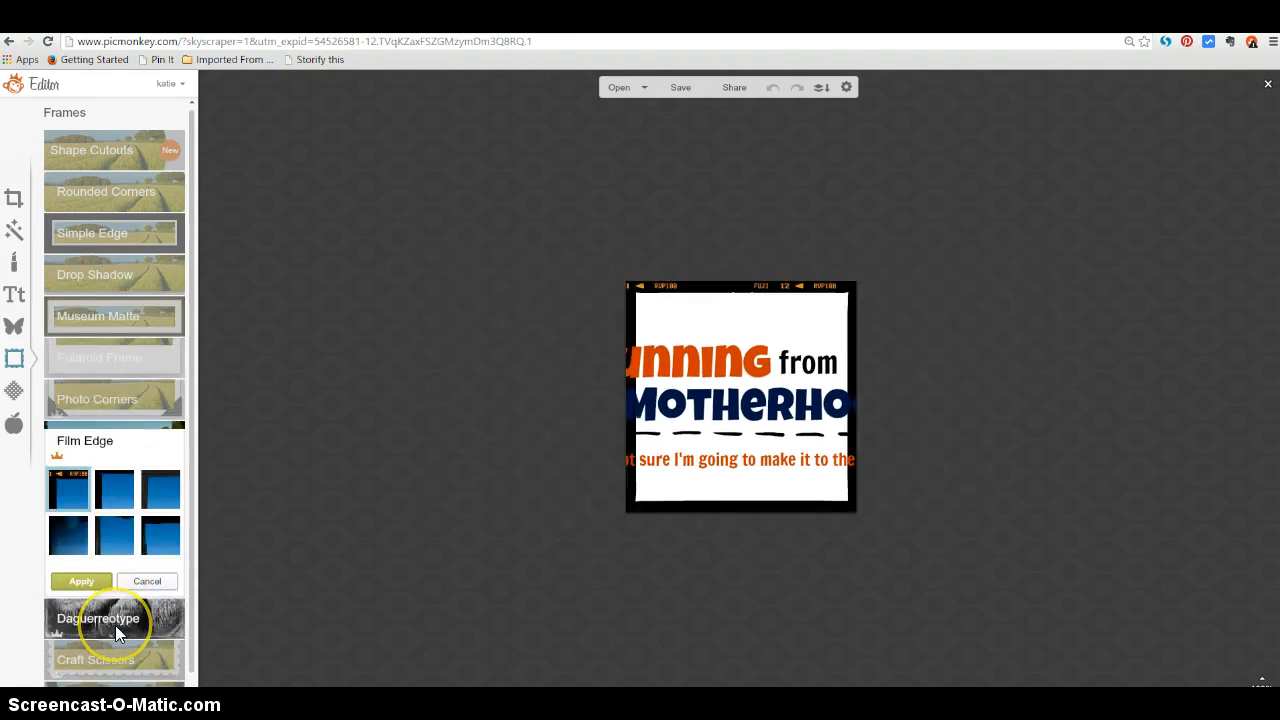
click(147, 582)
click(137, 614)
scroll(186, 384, down, 1)
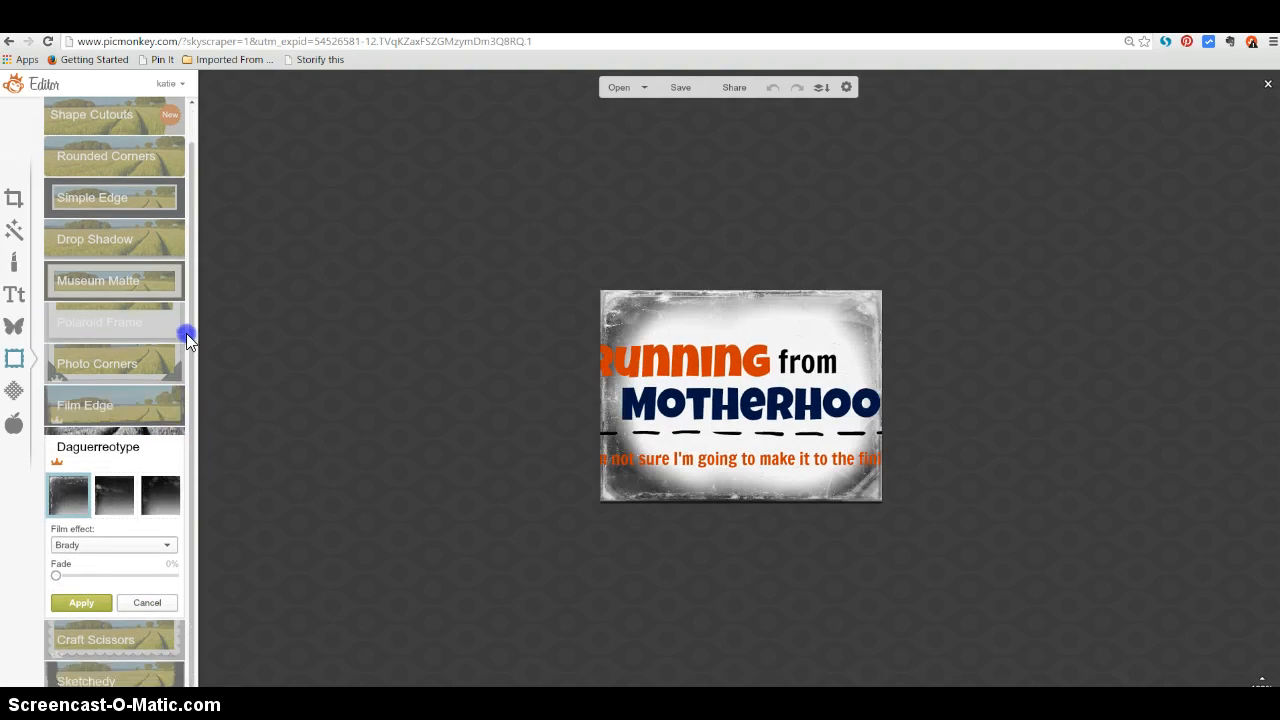
click(147, 601)
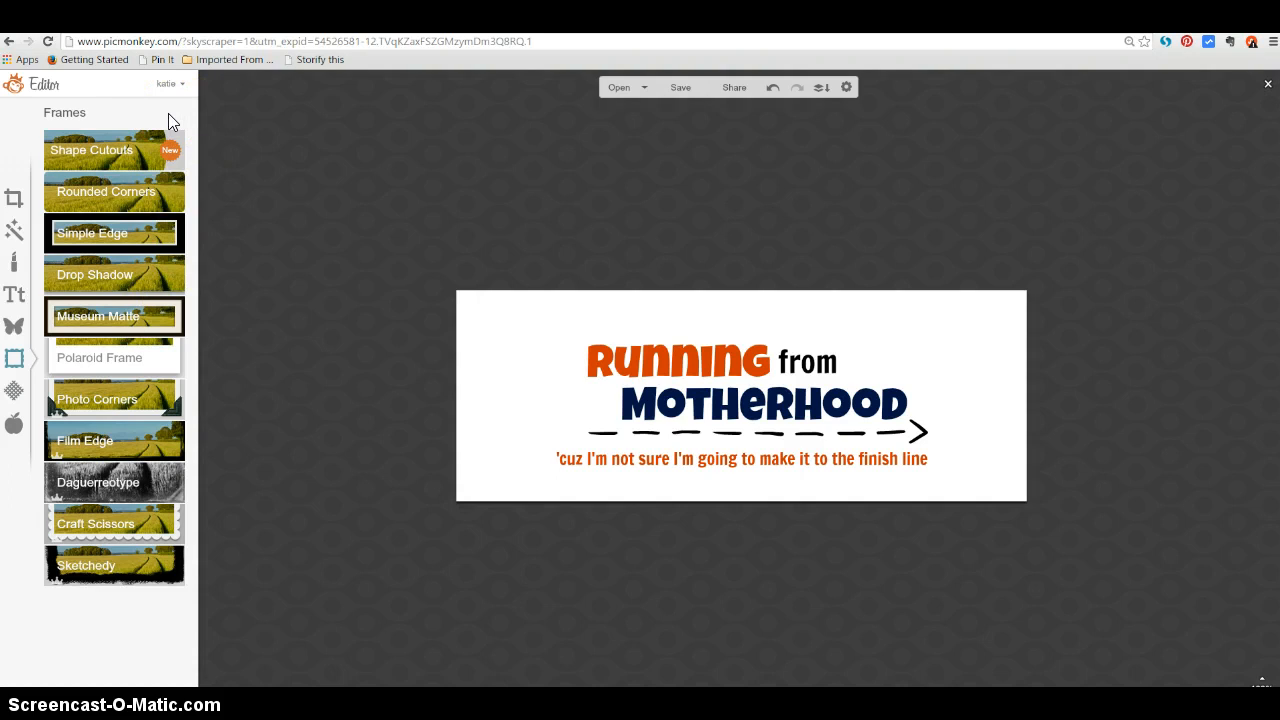
Browse the nature overlays, viewing the Butterflies, Graphic Blooms and Leafy Stems sets without adding any to the header.
click(15, 330)
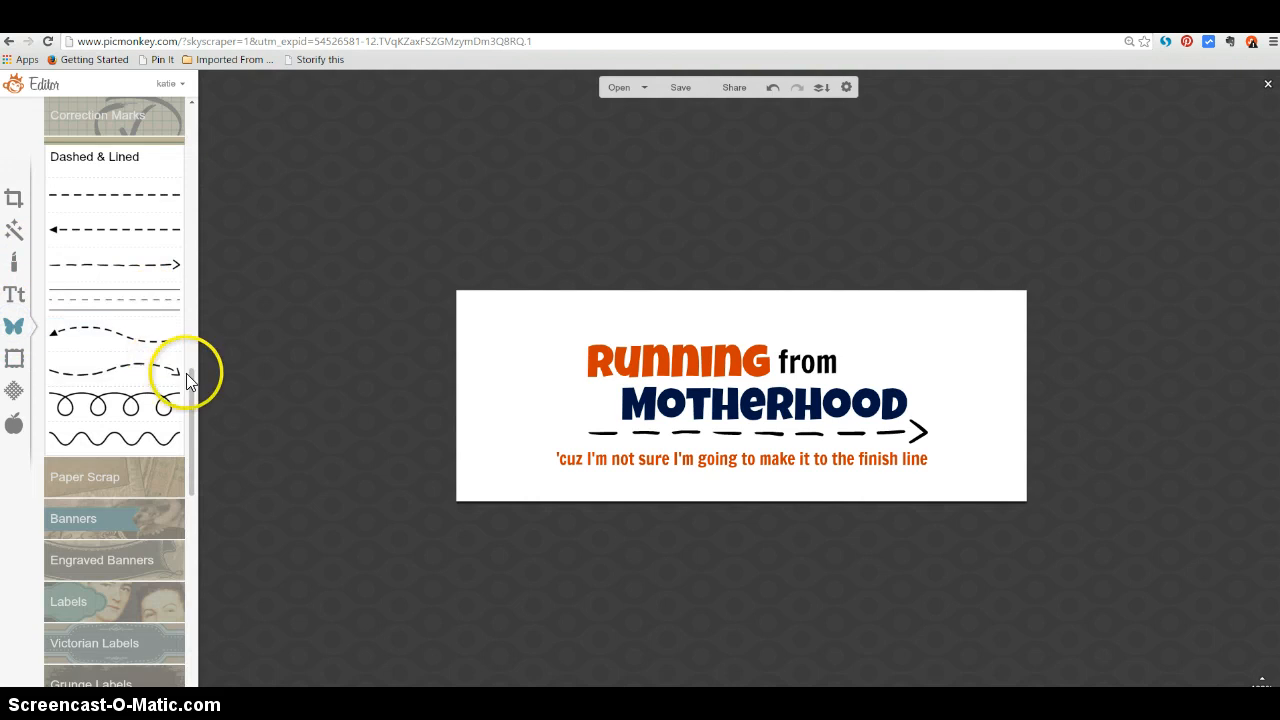
drag(186, 373, 187, 548)
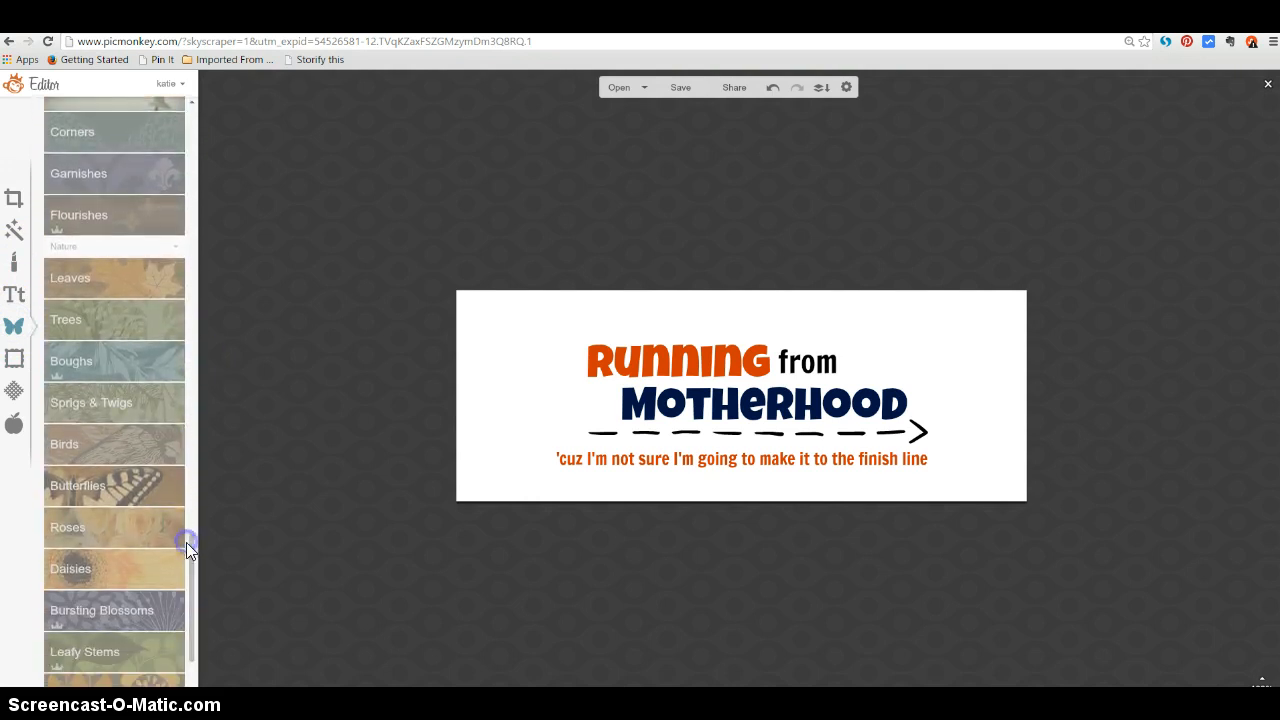
click(131, 496)
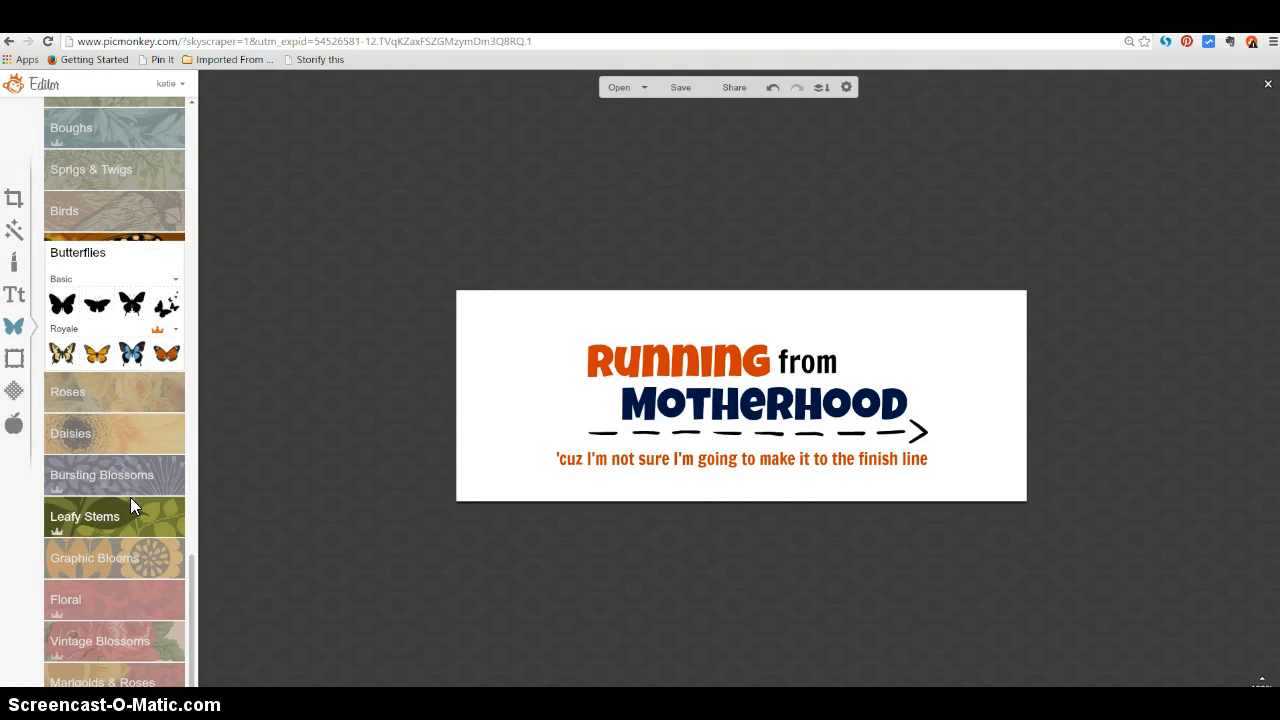
click(141, 548)
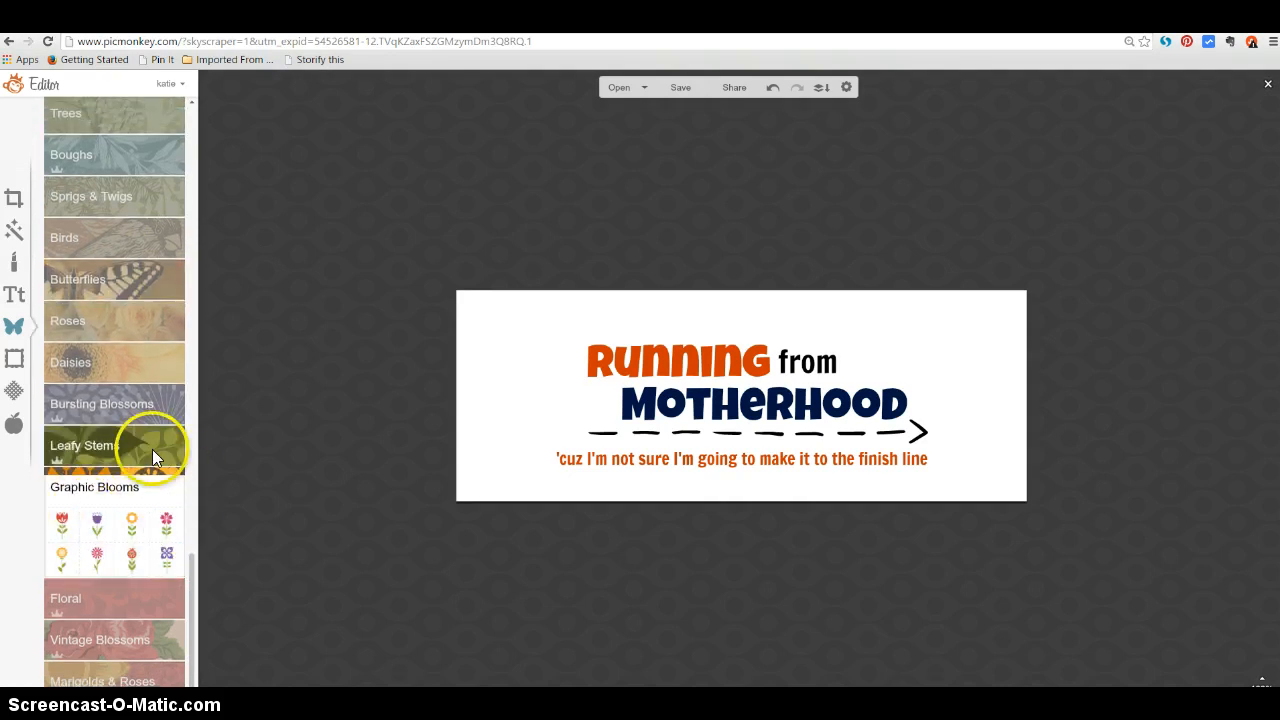
click(153, 451)
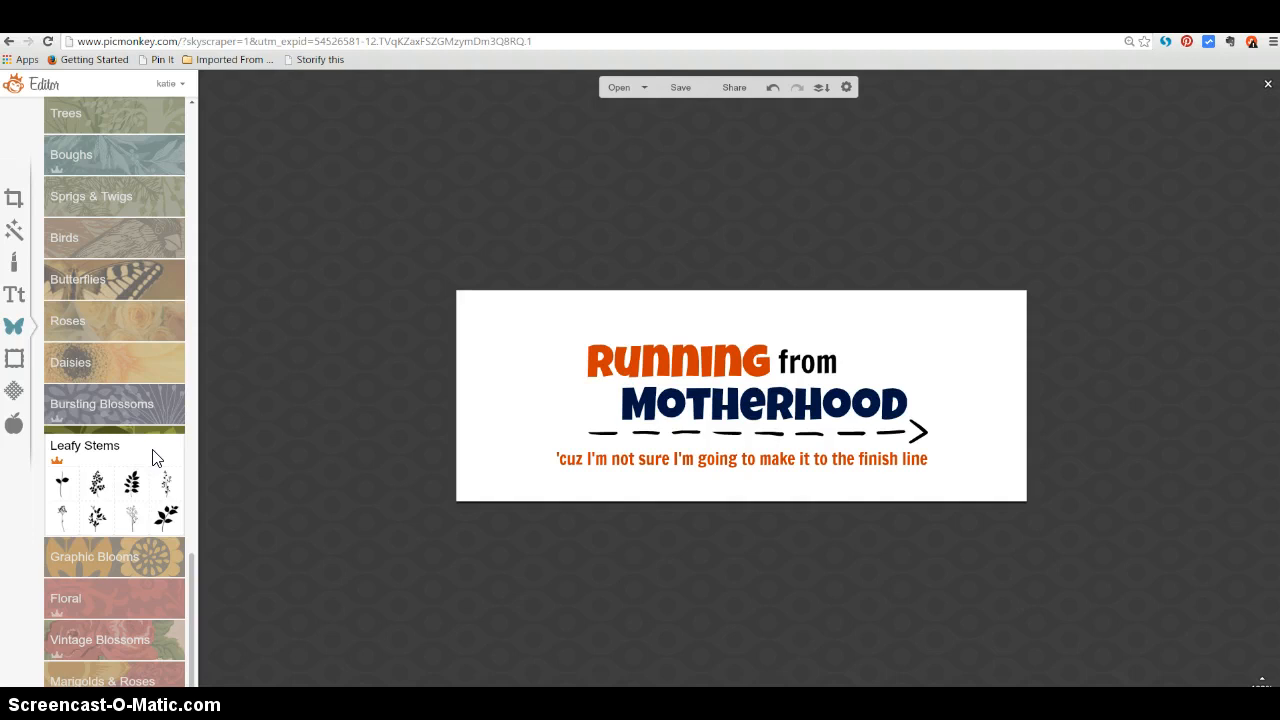
drag(190, 587, 284, 240)
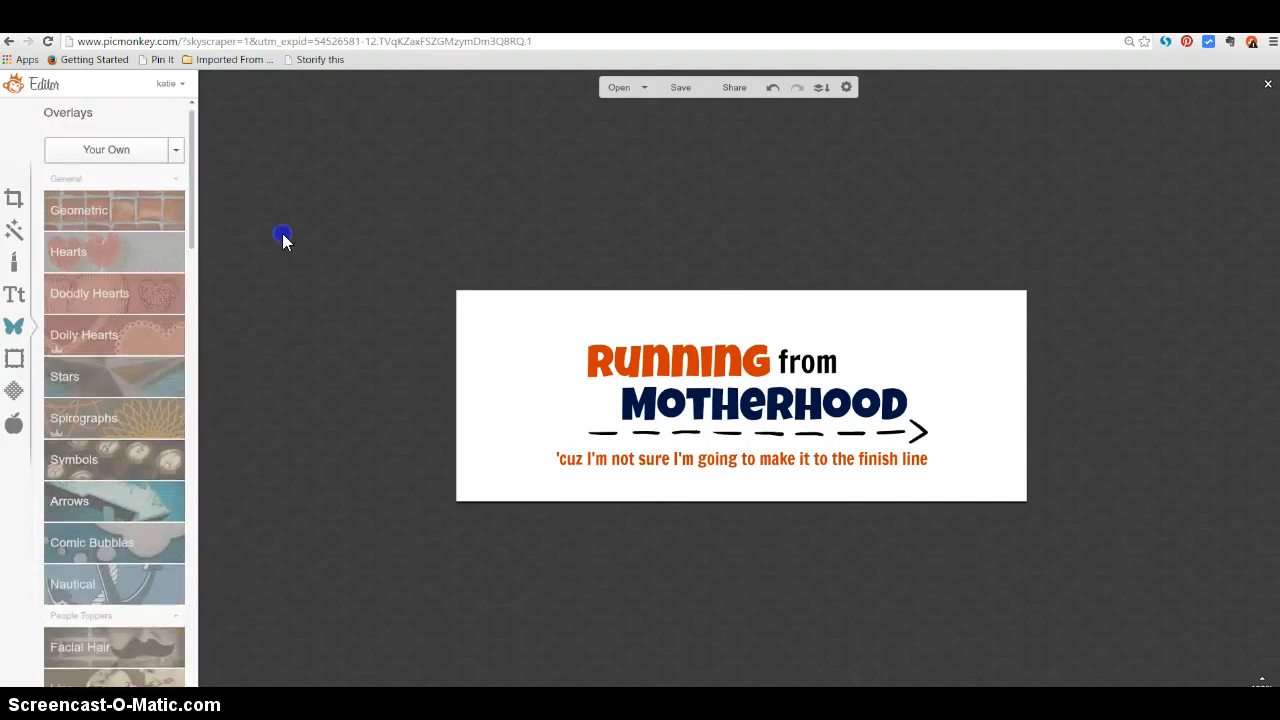
Start saving the header to the computer and name the .jpg file "rfm blog header".
click(680, 88)
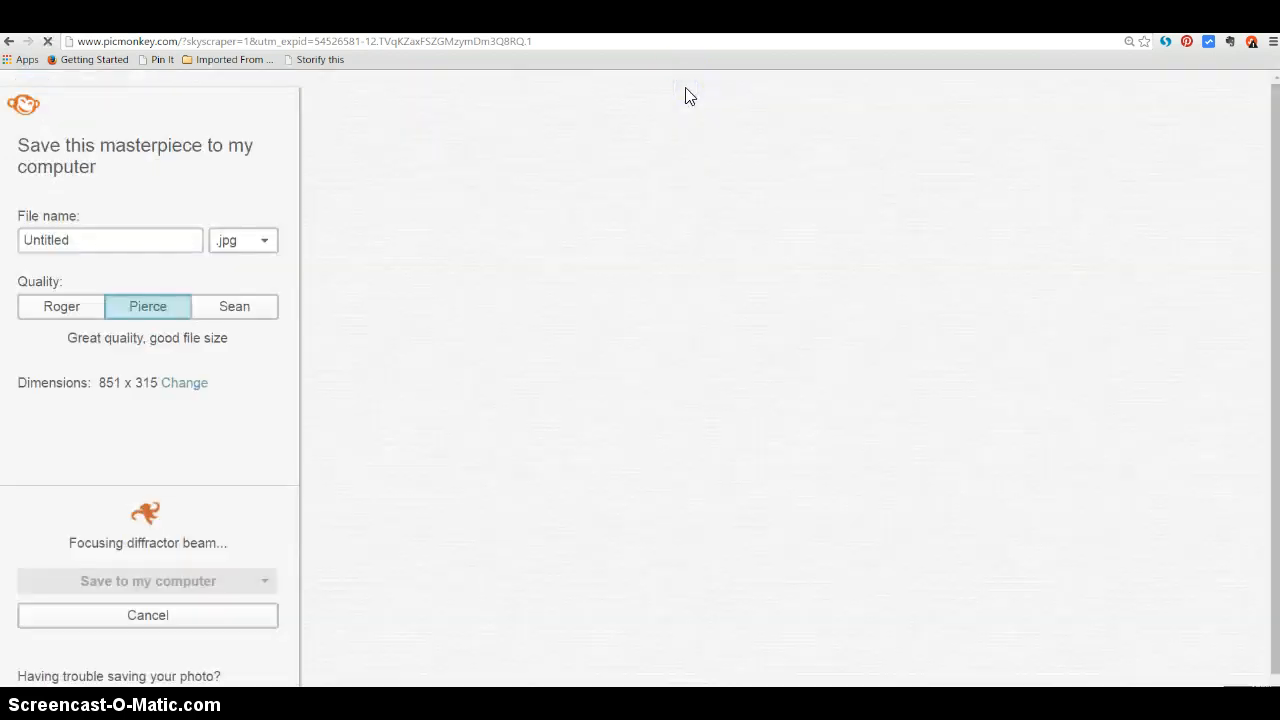
double_click(112, 239)
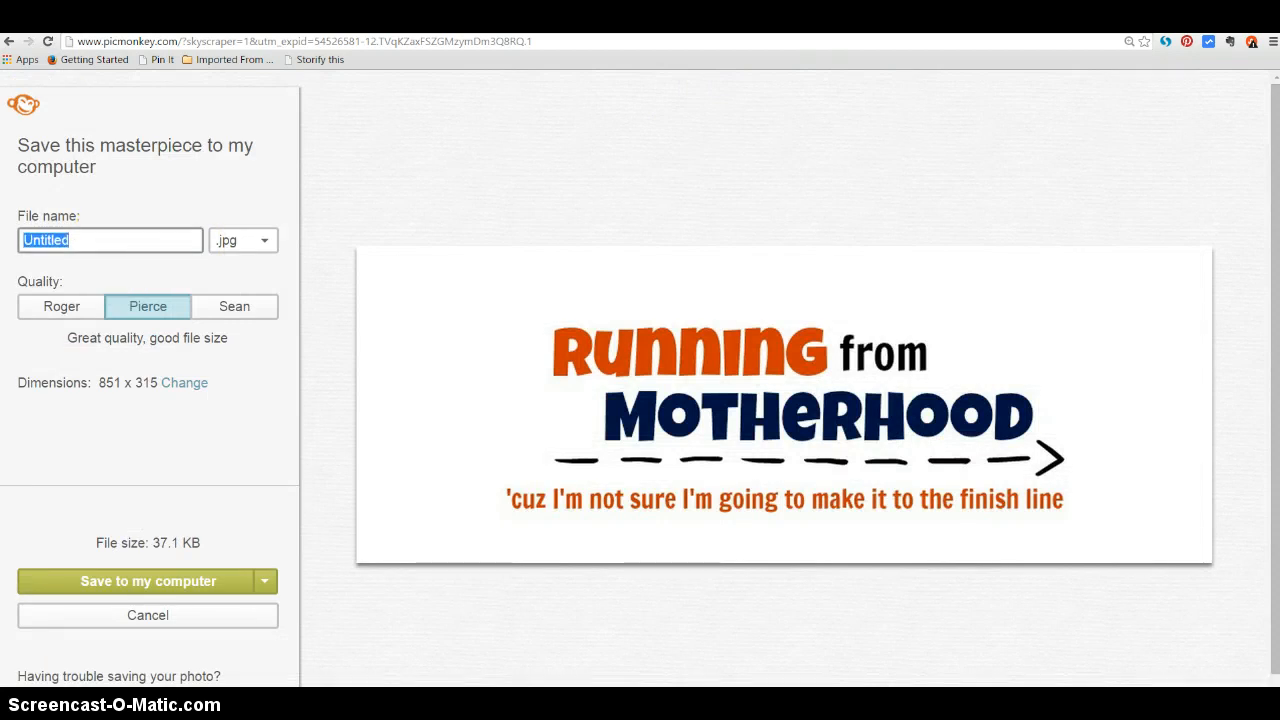
text(b)
text(fm blog head)
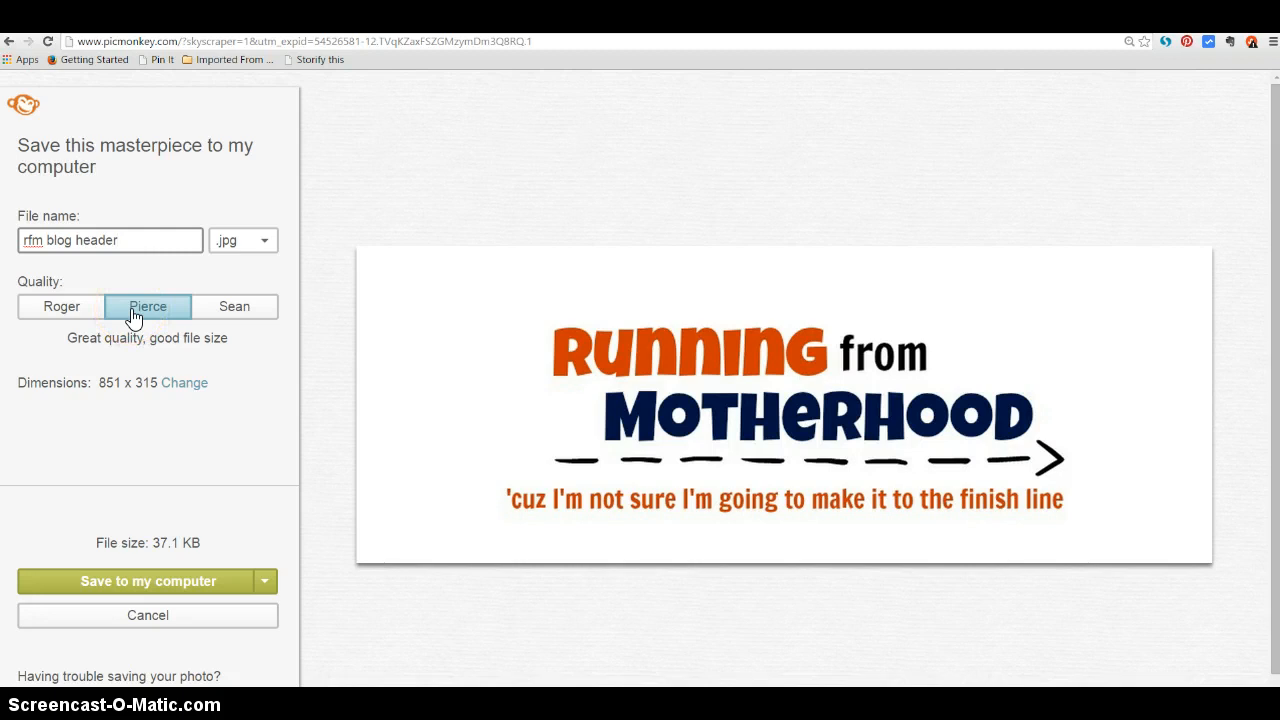
Save "rfm blog header" as a JPEG image in the Pictures folder.
click(130, 578)
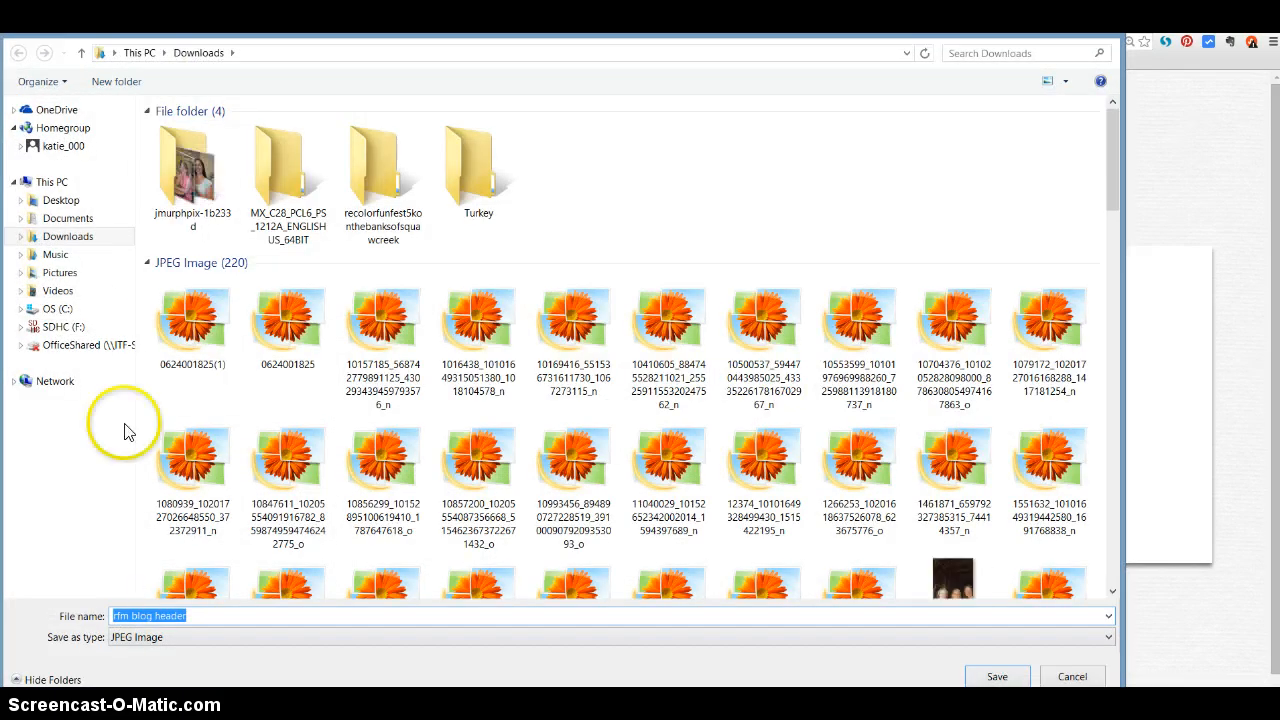
click(62, 272)
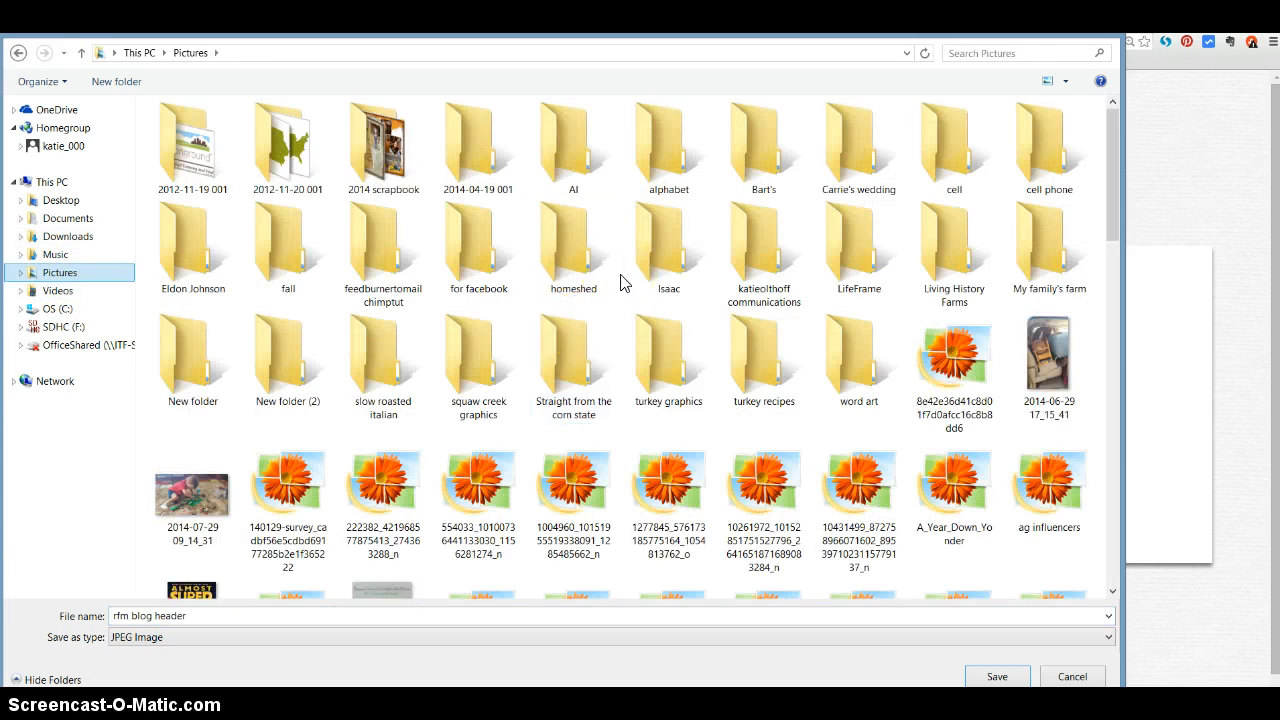
click(486, 378)
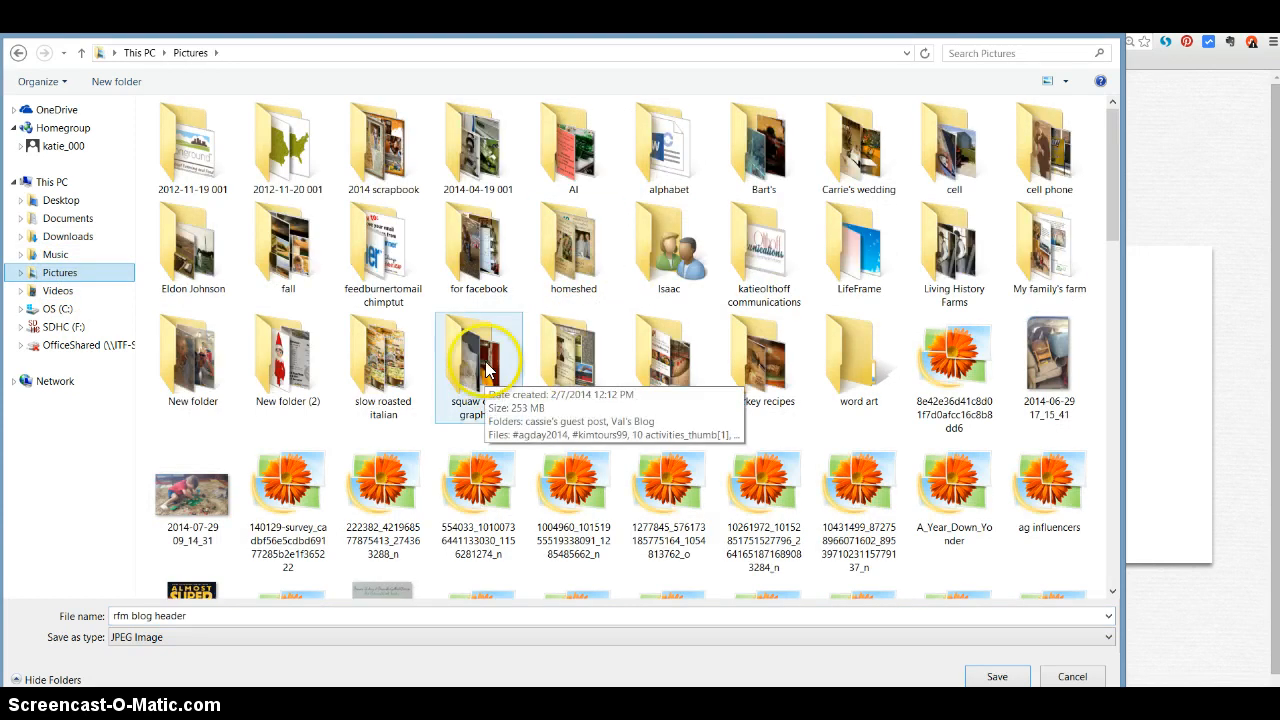
click(415, 615)
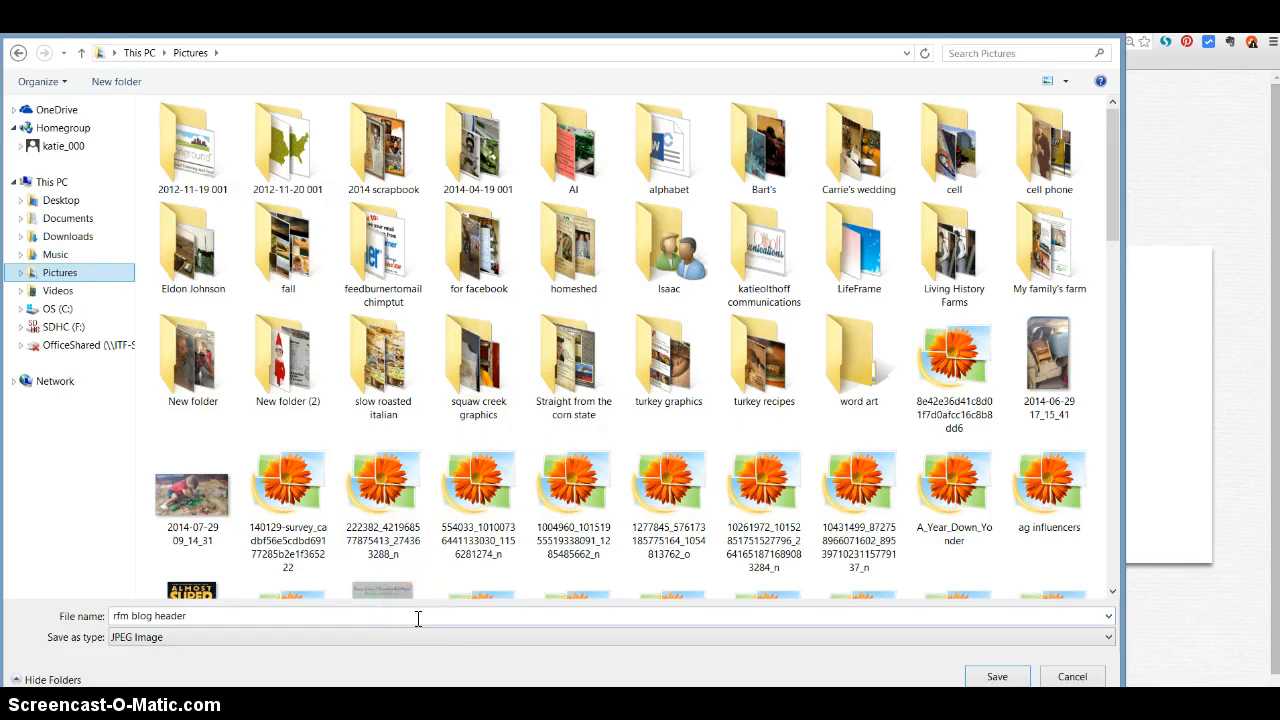
click(971, 676)
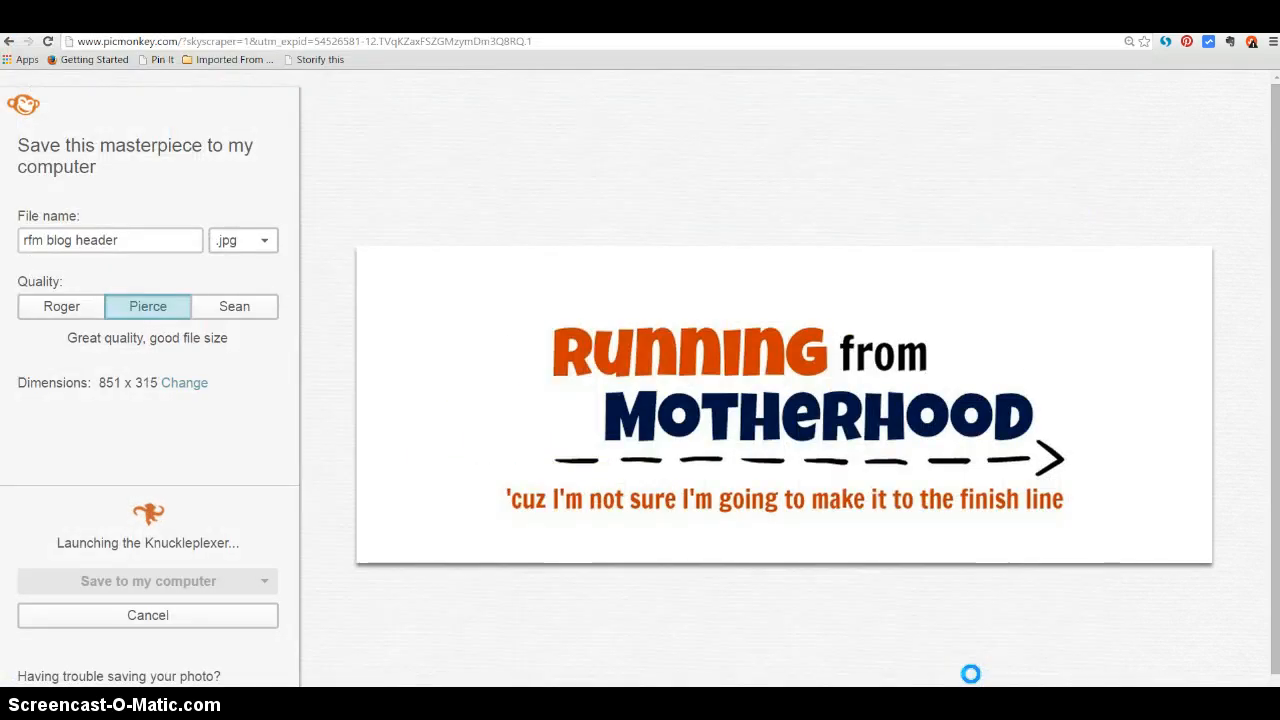